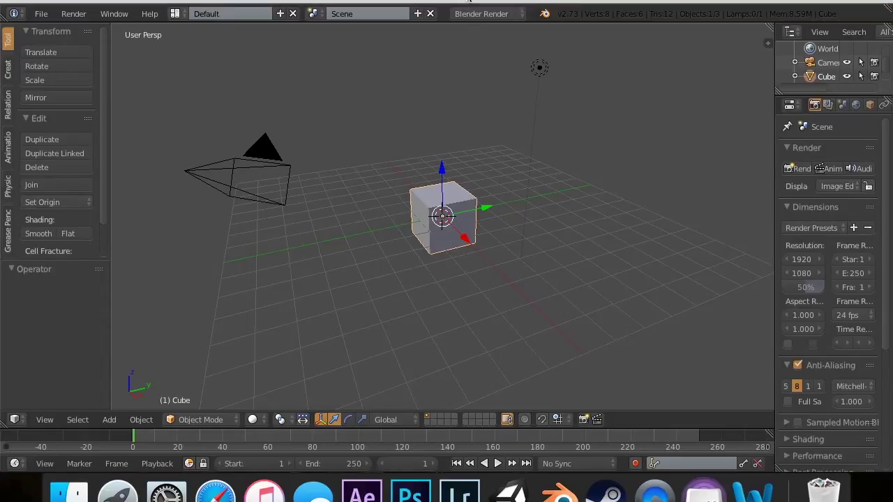
- Reload the default start-up scene and add an Array modifier to the cube
{"action": "key", "text": "super+n"}
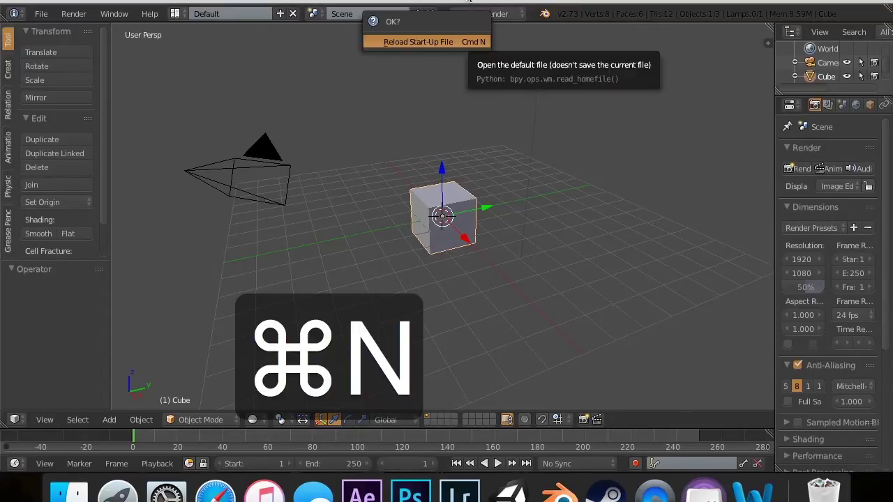
{"action": "left_click", "coordinate": [449, 40]}
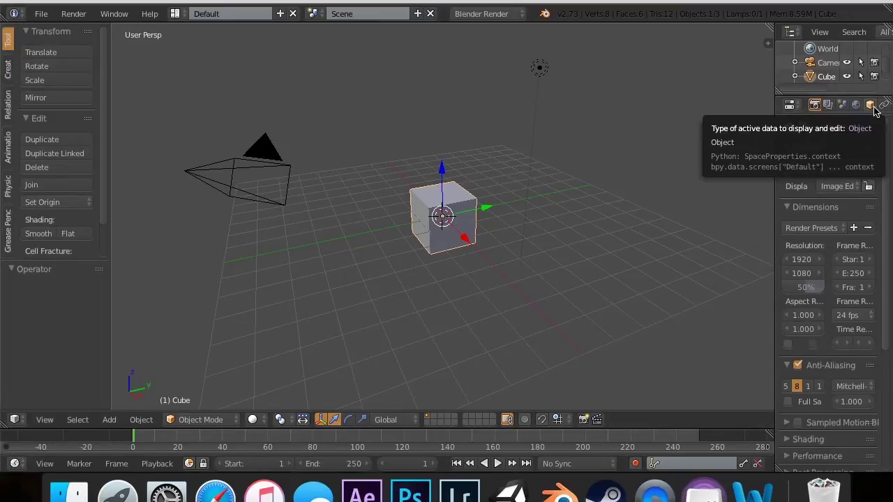
{"action": "scroll", "coordinate": [876, 112], "scroll_direction": "down", "scroll_amount": 2}
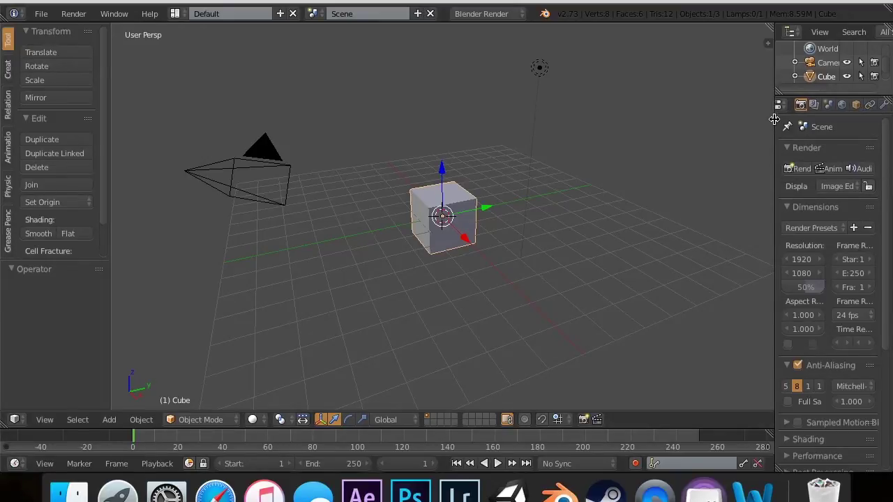
{"action": "left_click_drag", "start_coordinate": [774, 120], "coordinate": [623, 142]}
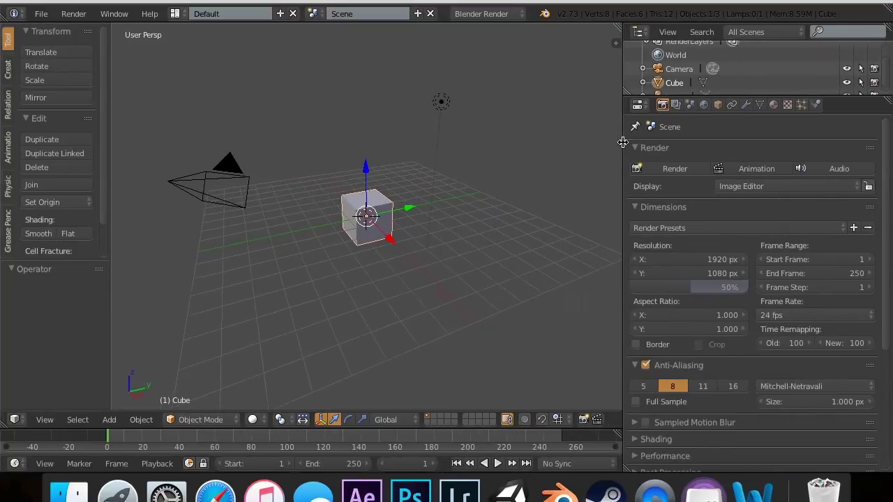
{"action": "left_click", "coordinate": [747, 105]}
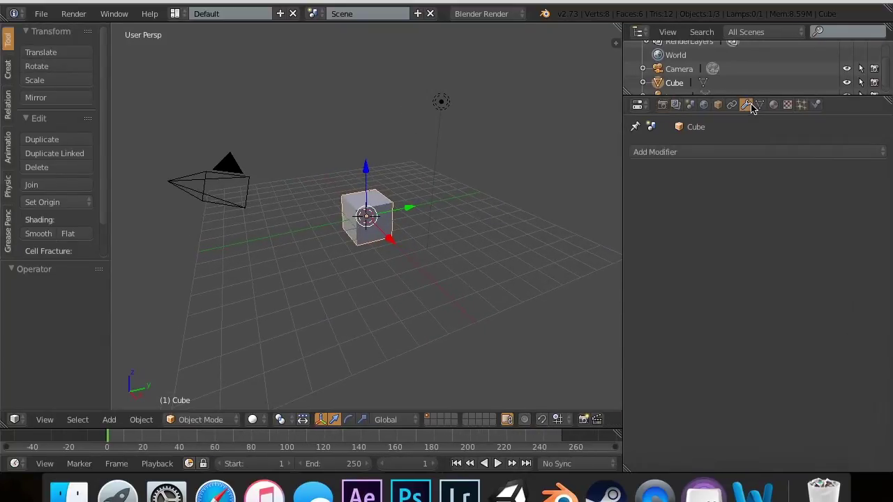
{"action": "left_click", "coordinate": [669, 154]}
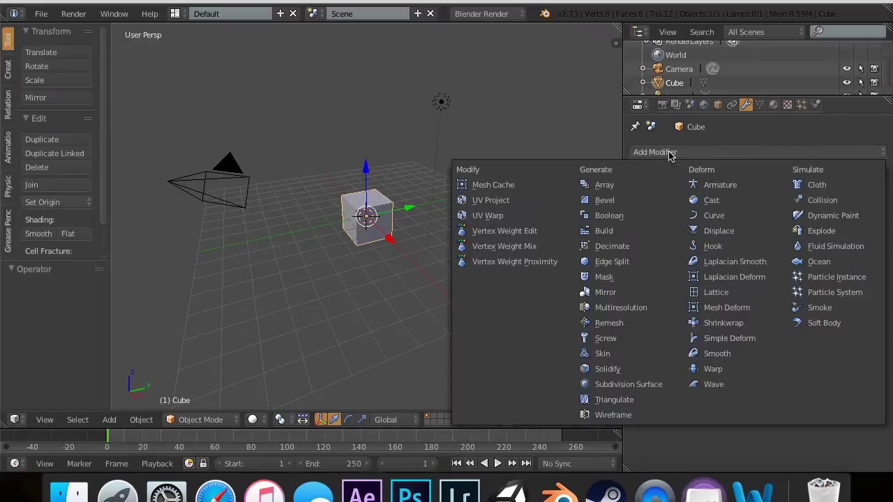
{"action": "left_click", "coordinate": [600, 186]}
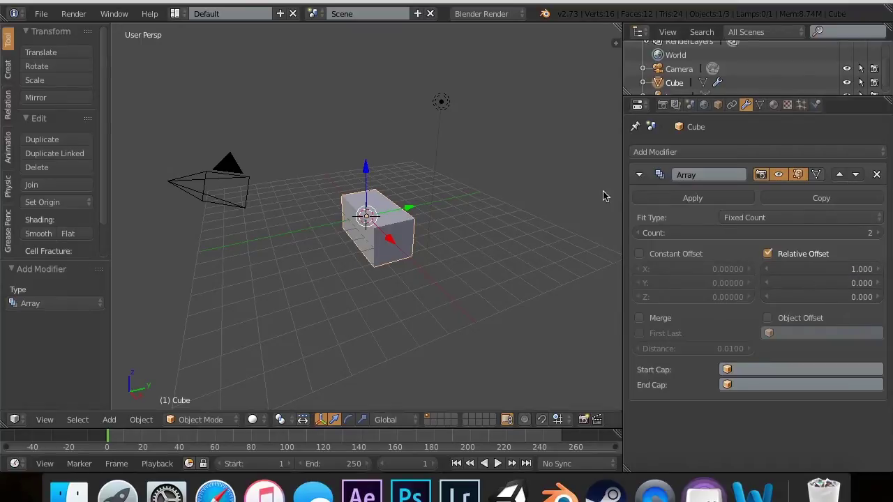
- Try several array counts, then settle on Count 3 with relative X offset 2.1
{"action": "left_click", "coordinate": [879, 233]}
{"action": "left_click", "coordinate": [879, 233]}
{"action": "left_click", "coordinate": [878, 233]}
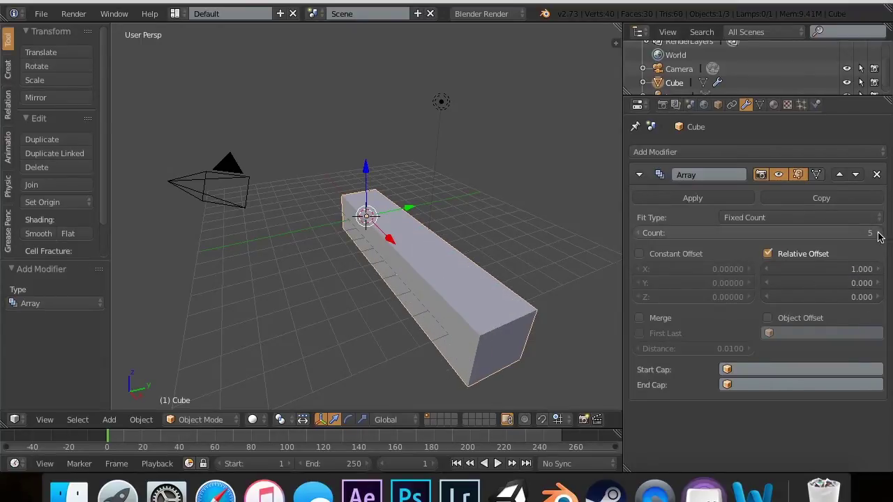
{"action": "left_click", "coordinate": [639, 234]}
{"action": "left_click", "coordinate": [639, 234]}
{"action": "left_click", "coordinate": [639, 234]}
{"action": "left_click", "coordinate": [639, 235]}
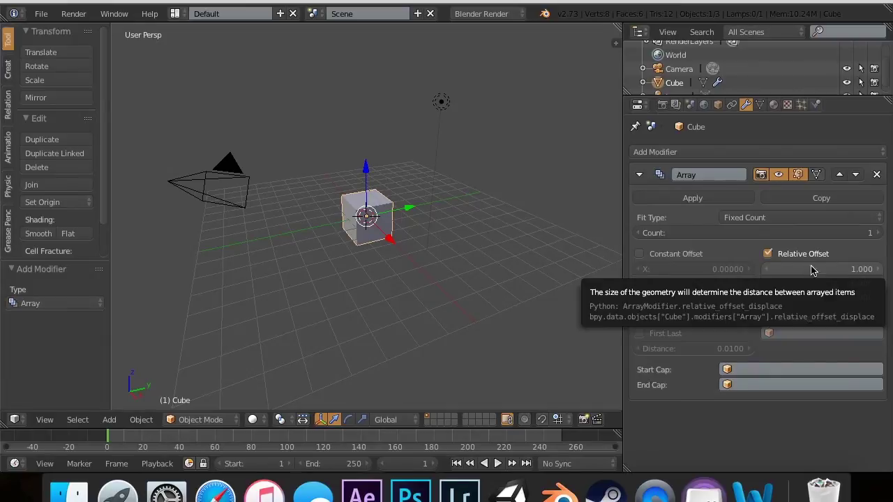
{"action": "left_click", "coordinate": [877, 233]}
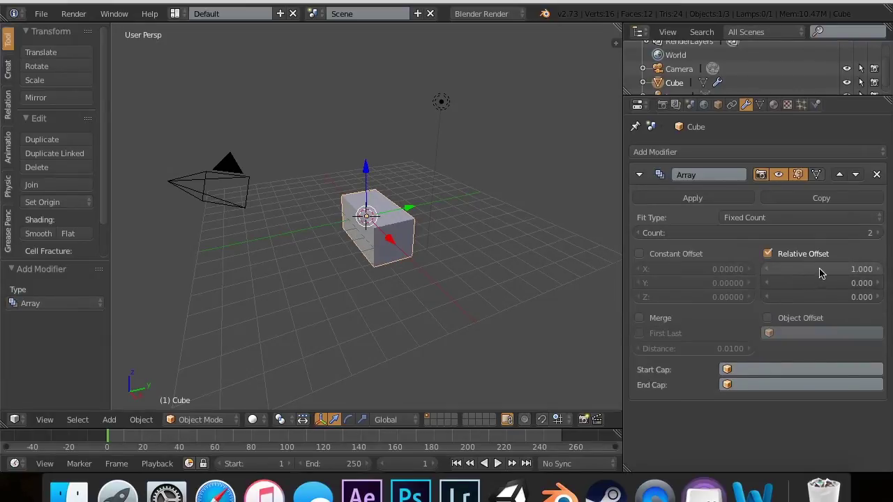
{"action": "left_click_drag", "start_coordinate": [820, 273], "coordinate": [853, 273]}
{"action": "left_click", "coordinate": [877, 233]}
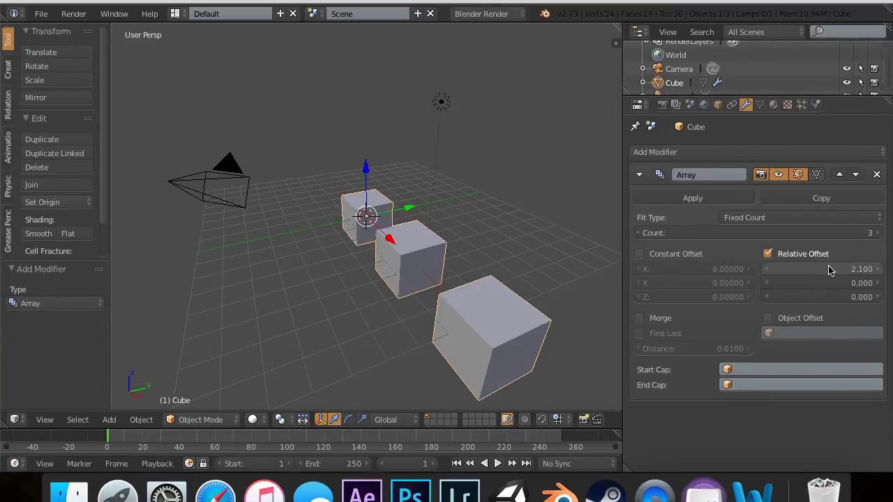
- Switch the array to Constant Offset with X 2.1, then adjust the count and offset
{"action": "left_click", "coordinate": [768, 254]}
{"action": "left_click", "coordinate": [700, 254]}
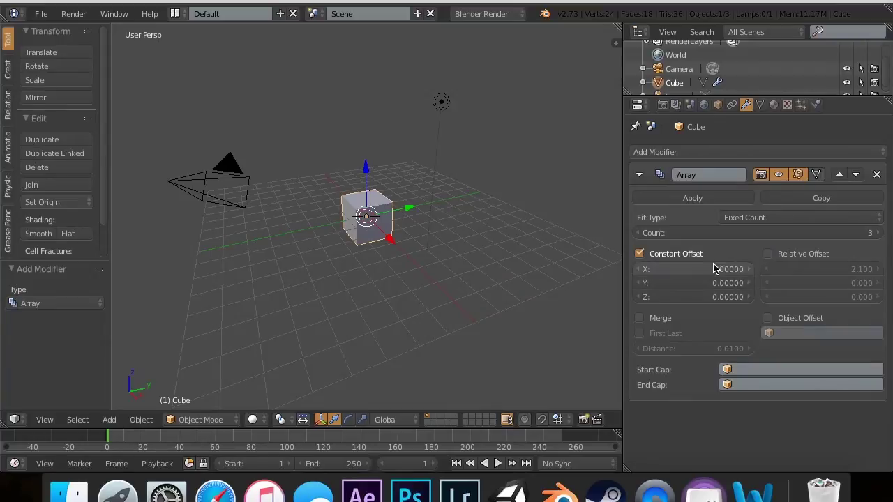
{"action": "left_click", "coordinate": [716, 272]}
{"action": "type", "text": "2.1"}
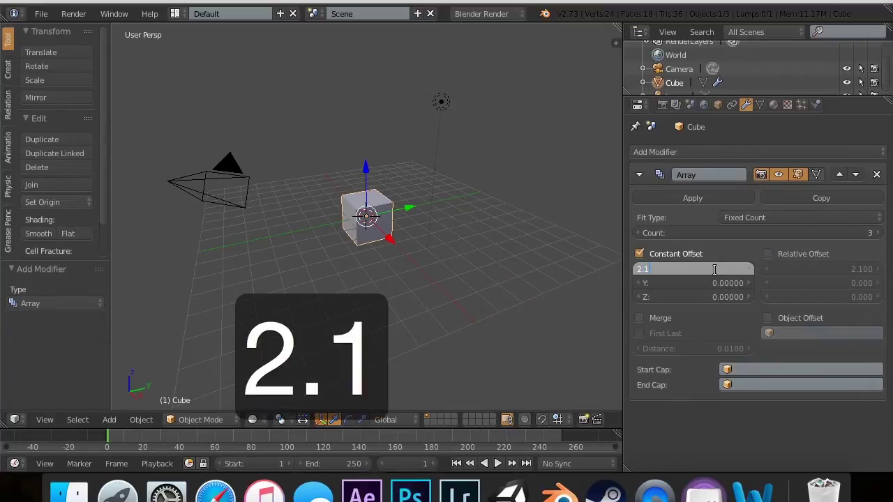
{"action": "key", "text": "Return"}
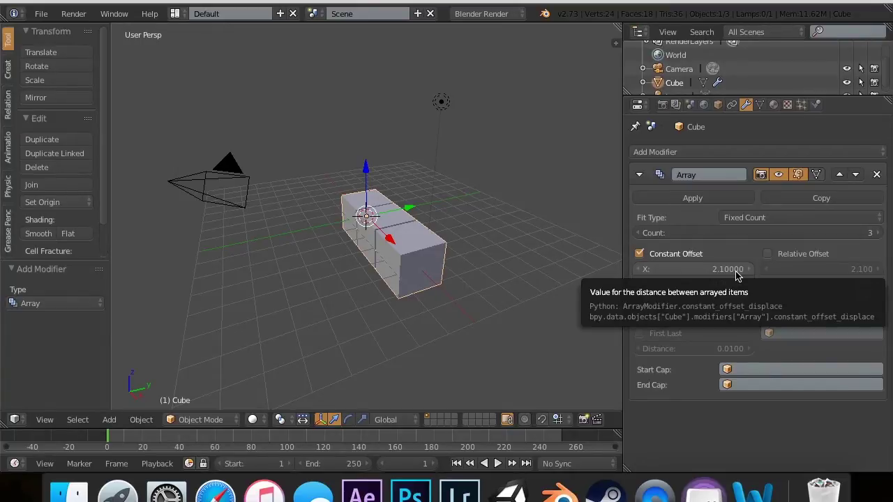
{"action": "mouse_move", "coordinate": [767, 234]}
{"action": "left_mouse_down"}
{"action": "mouse_move", "coordinate": [830, 233]}
{"action": "mouse_move", "coordinate": [764, 233]}
{"action": "left_mouse_up"}
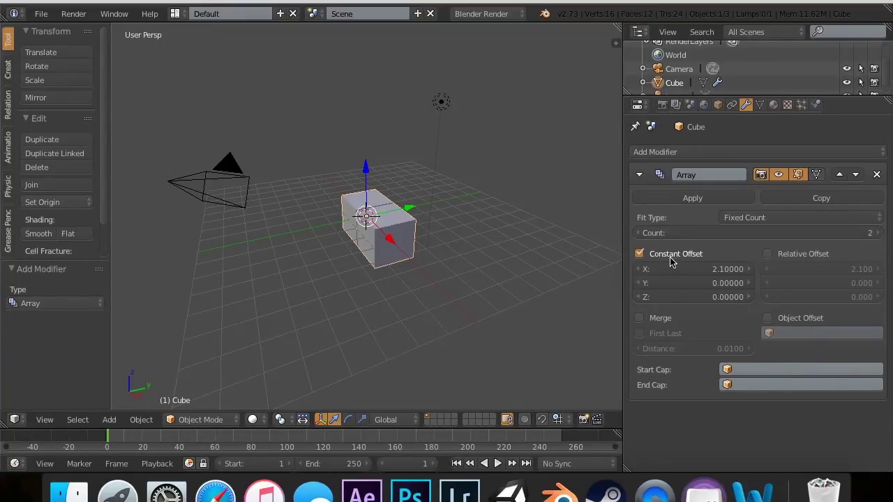
{"action": "left_click_drag", "start_coordinate": [670, 269], "coordinate": [706, 268]}
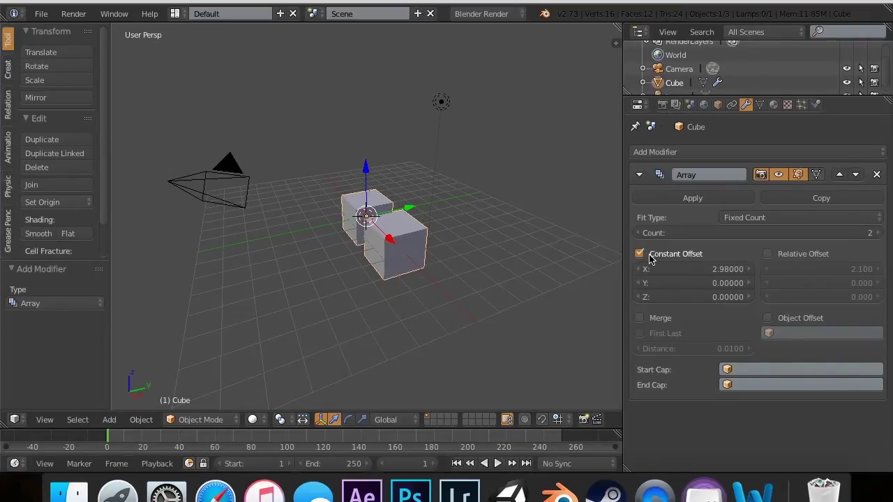
- Return to Relative Offset, increase X, then undo the offset changes
{"action": "left_click", "coordinate": [650, 256]}
{"action": "left_click", "coordinate": [769, 254]}
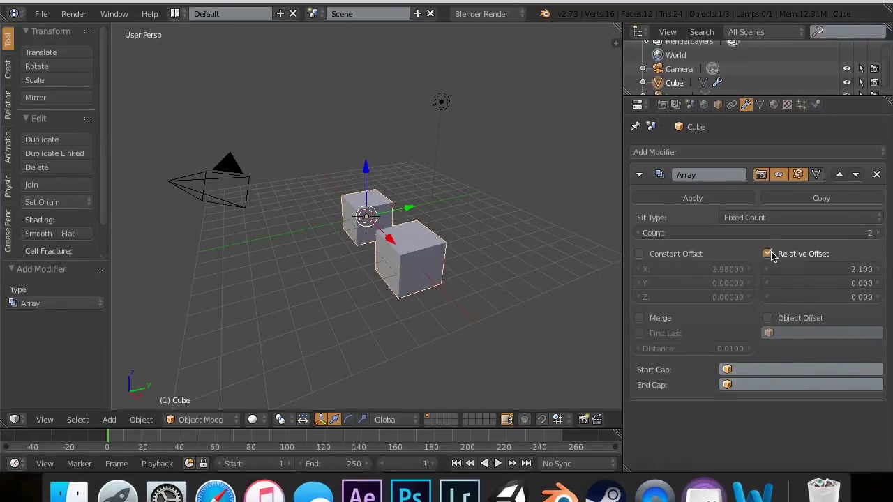
{"action": "left_click_drag", "start_coordinate": [771, 269], "coordinate": [821, 275]}
{"action": "key", "text": "super+z"}
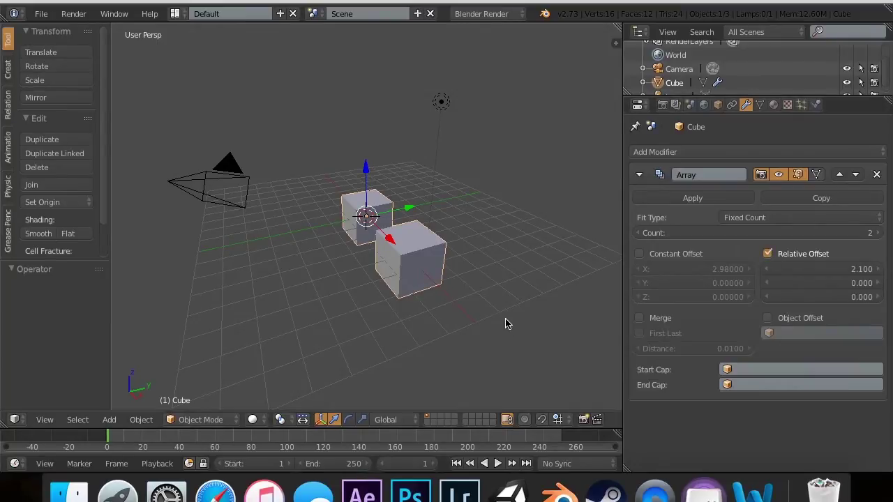
{"action": "key", "text": "super+z"}
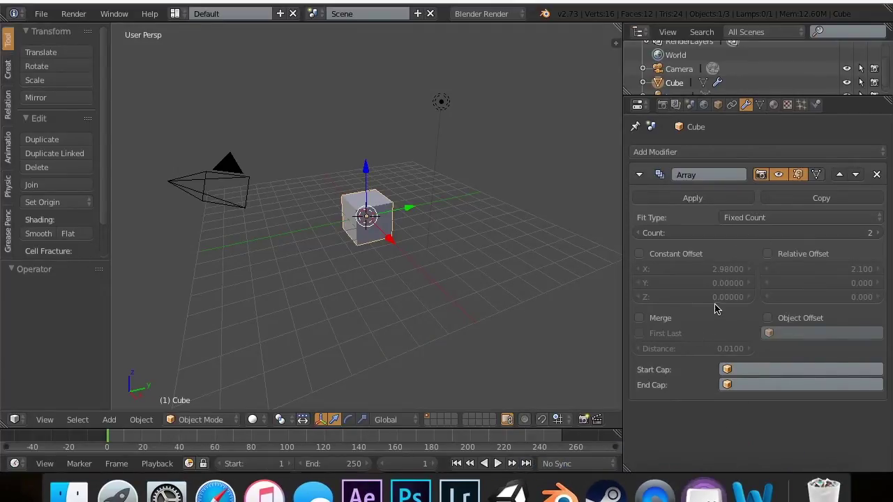
- Keep the Fixed Count fit type, enter a Count of 163, then drag it lower
{"action": "left_click", "coordinate": [759, 218]}
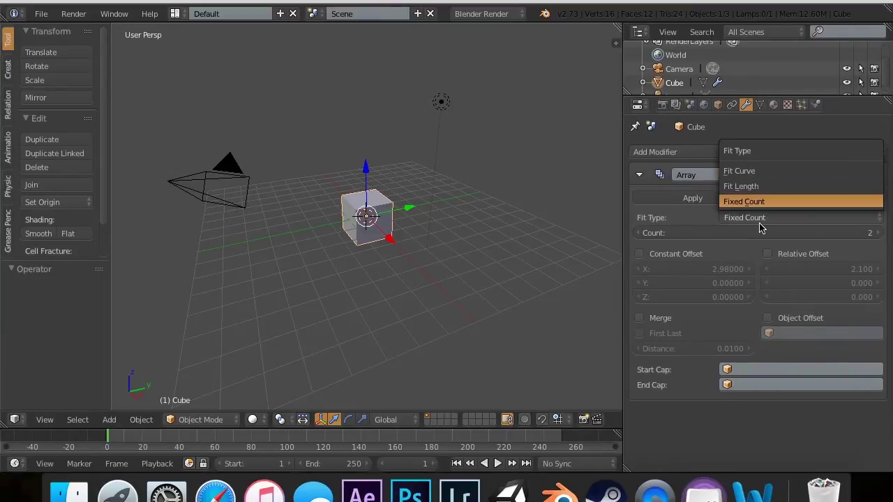
{"action": "left_click", "coordinate": [757, 203]}
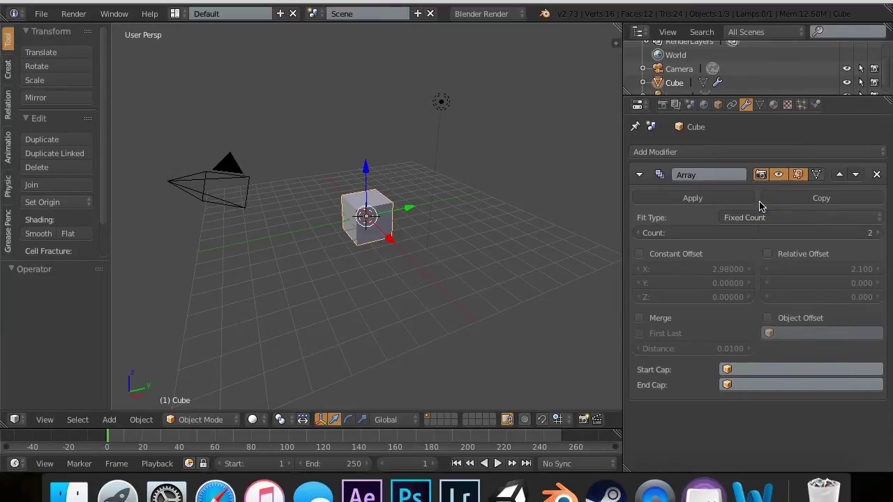
{"action": "left_click", "coordinate": [687, 234]}
{"action": "type", "text": "163"}
{"action": "key", "text": "Return"}
{"action": "left_click_drag", "start_coordinate": [687, 234], "coordinate": [632, 234]}
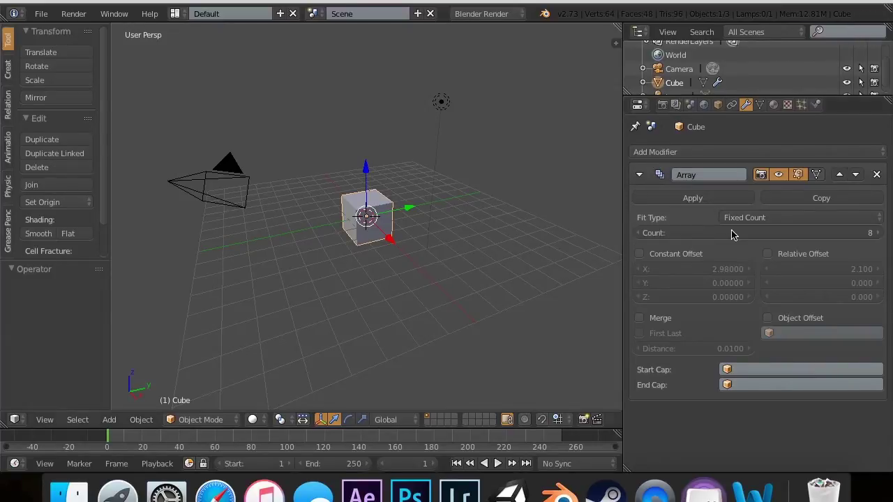
- Turn on relative offset, inspect the cube row, and reduce the array to four cubes
{"action": "left_click", "coordinate": [794, 257]}
{"action": "middle_click_drag", "start_coordinate": [514, 249], "coordinate": [512, 251]}
{"action": "scroll", "coordinate": [512, 250], "scroll_direction": "down", "scroll_amount": 5}
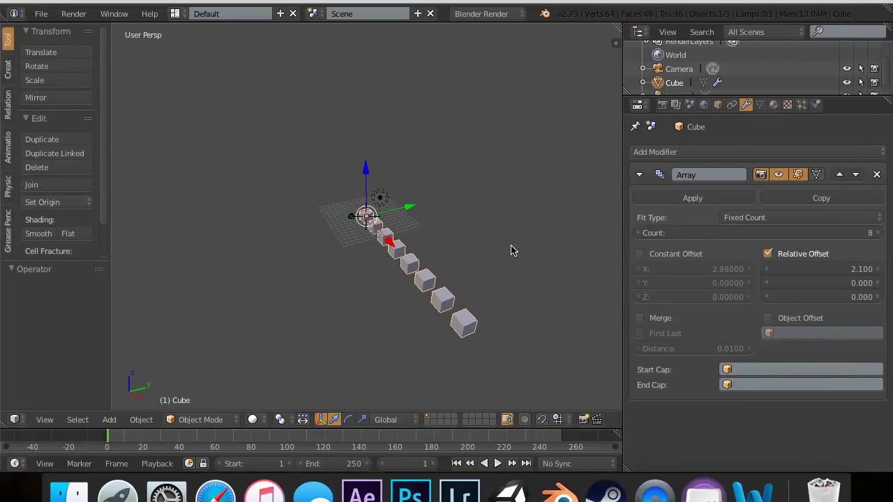
{"action": "middle_click_drag", "start_coordinate": [512, 251], "coordinate": [511, 251]}
{"action": "scroll", "coordinate": [512, 251], "scroll_direction": "up", "scroll_amount": 1}
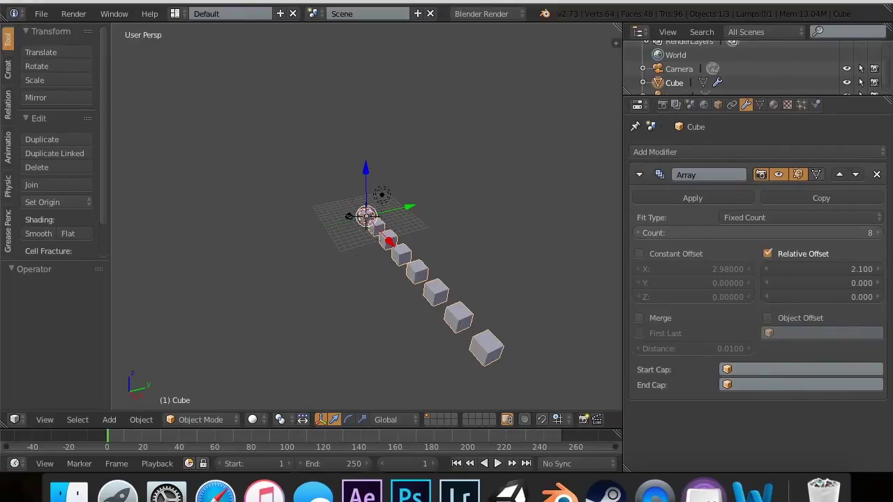
{"action": "mouse_move", "coordinate": [659, 237]}
{"action": "left_mouse_down"}
{"action": "mouse_move", "coordinate": [635, 237]}
{"action": "mouse_move", "coordinate": [641, 233]}
{"action": "left_mouse_up"}
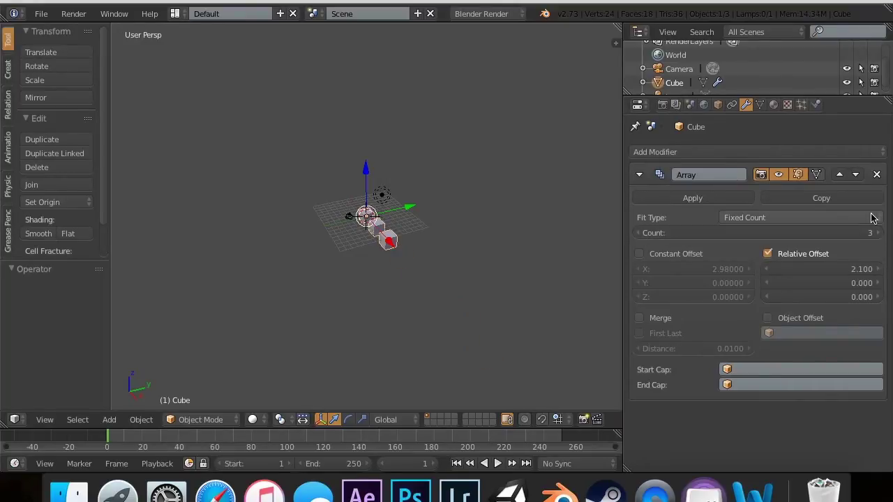
- Set the array Count to 100 and look over the long row
{"action": "left_click", "coordinate": [815, 237]}
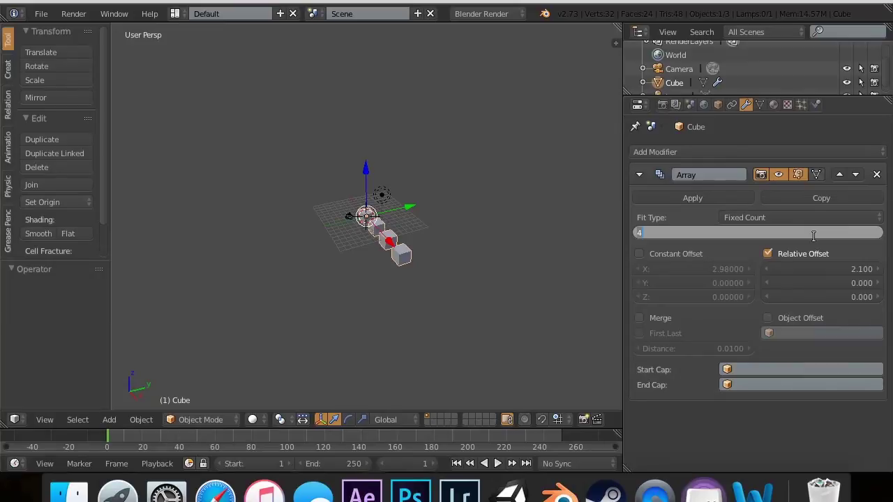
{"action": "type", "text": "100"}
{"action": "key", "text": "Return"}
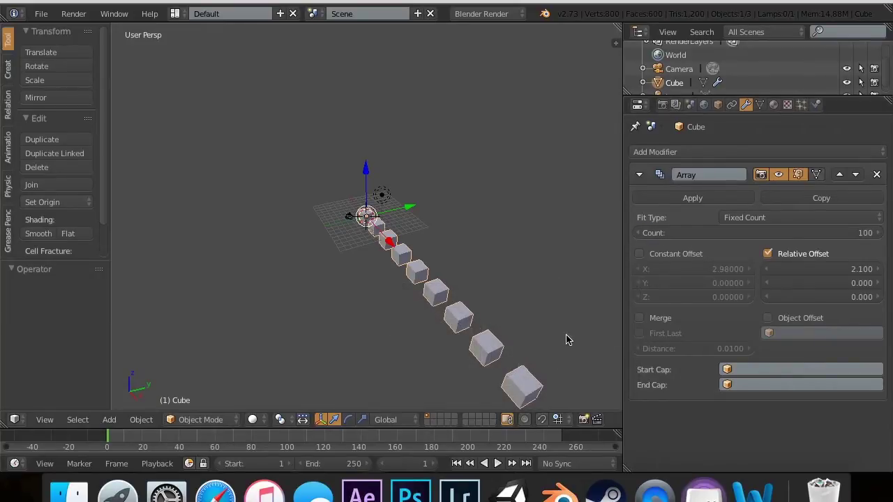
{"action": "scroll", "coordinate": [566, 340], "scroll_direction": "down", "scroll_amount": 10}
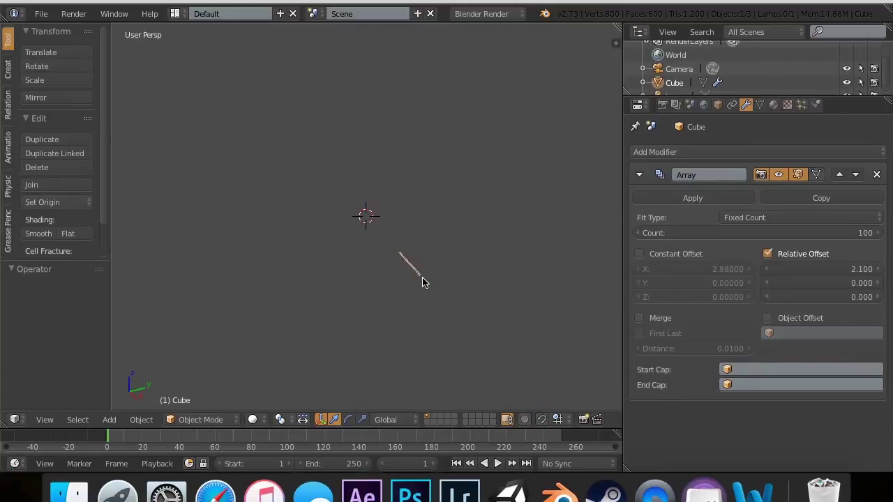
{"action": "scroll", "coordinate": [422, 282], "scroll_direction": "up", "scroll_amount": 3}
{"action": "scroll", "coordinate": [422, 282], "scroll_direction": "up", "scroll_amount": 4}
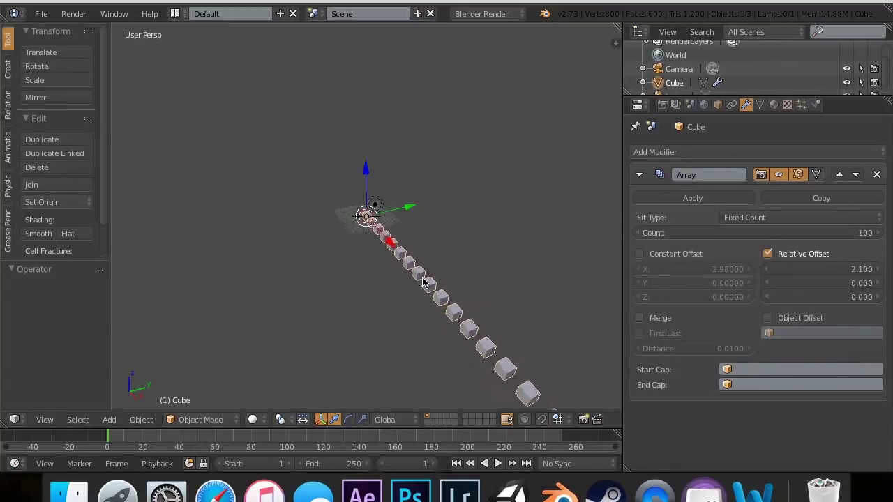
{"action": "scroll", "coordinate": [422, 282], "scroll_direction": "up", "scroll_amount": 2}
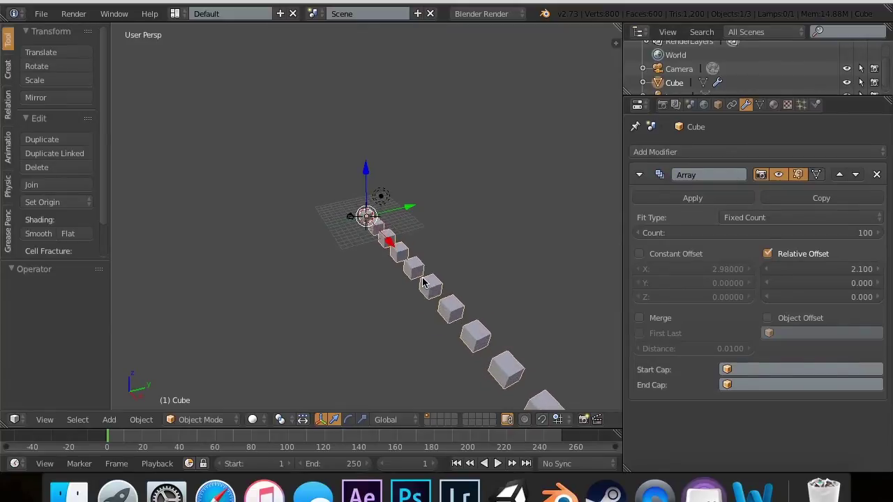
- Set the array Count to 1, then to 3
{"action": "left_click", "coordinate": [824, 233]}
{"action": "type", "text": "1"}
{"action": "key", "text": "Return"}
{"action": "scroll", "coordinate": [395, 170], "scroll_direction": "up", "scroll_amount": 5}
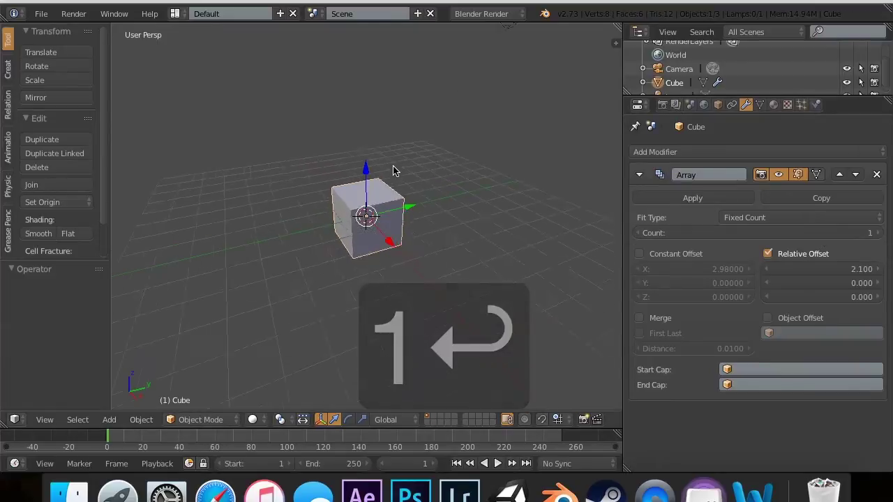
{"action": "left_click", "coordinate": [753, 233]}
{"action": "type", "text": "3"}
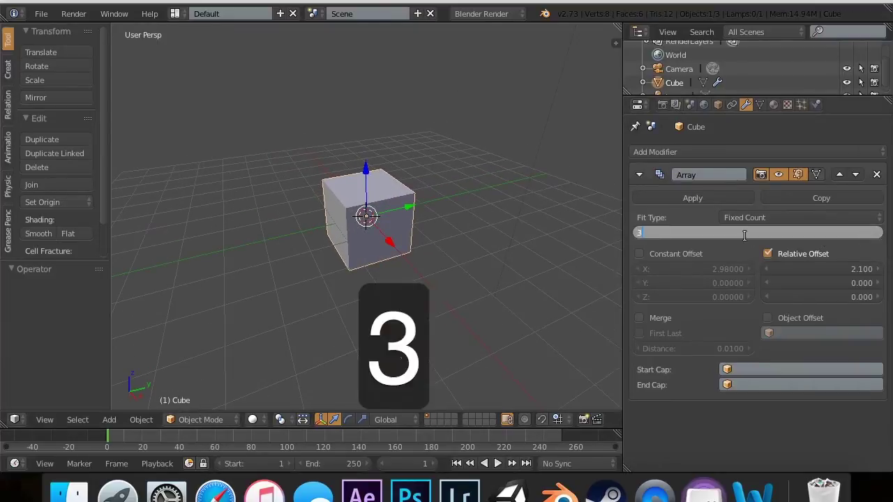
{"action": "key", "text": "Return"}
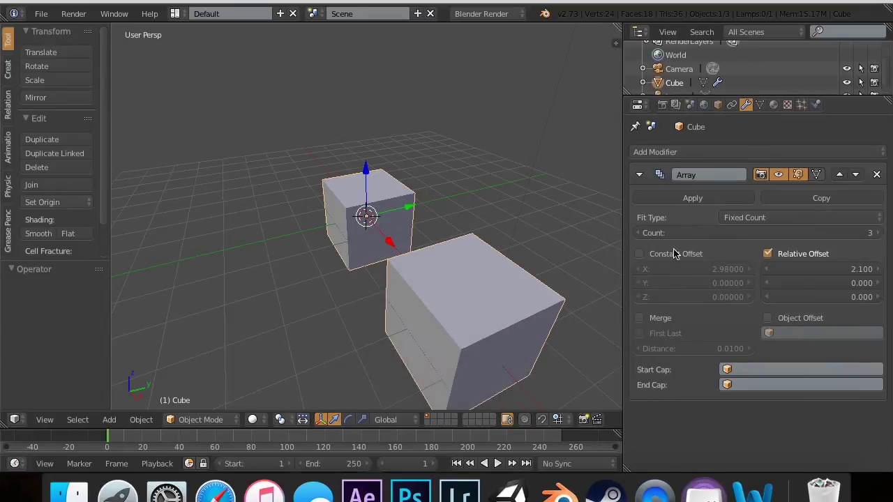
{"action": "left_click", "coordinate": [757, 218]}
- Change the Array fit type to Fit Length and switch to the Render properties
{"action": "left_click", "coordinate": [761, 186]}
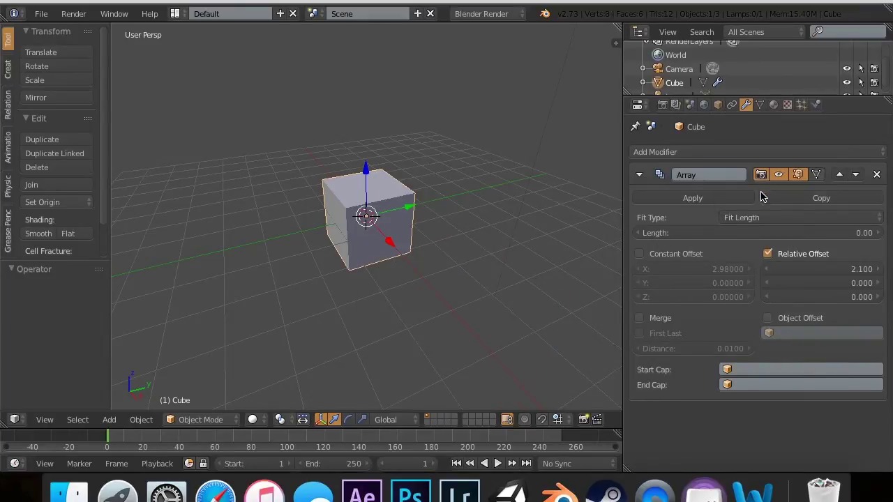
{"action": "scroll", "coordinate": [507, 274], "scroll_direction": "down", "scroll_amount": 5}
{"action": "scroll", "coordinate": [507, 274], "scroll_direction": "up", "scroll_amount": 2}
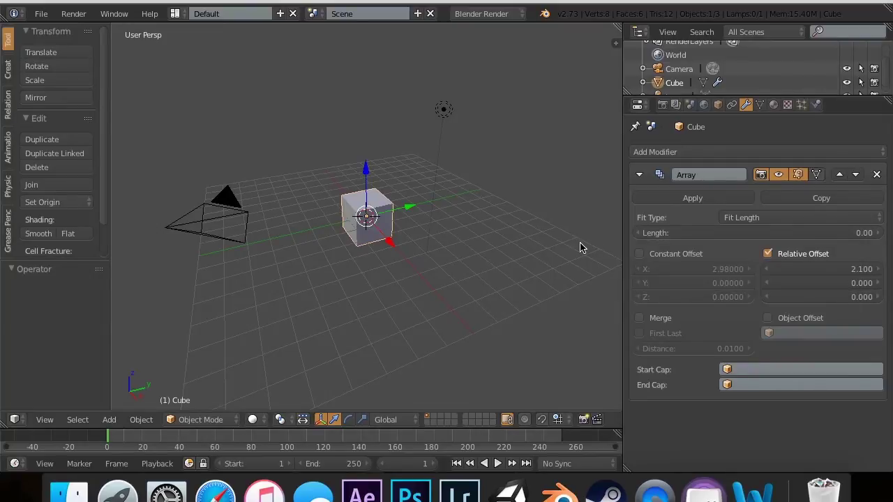
{"action": "left_click", "coordinate": [663, 105]}
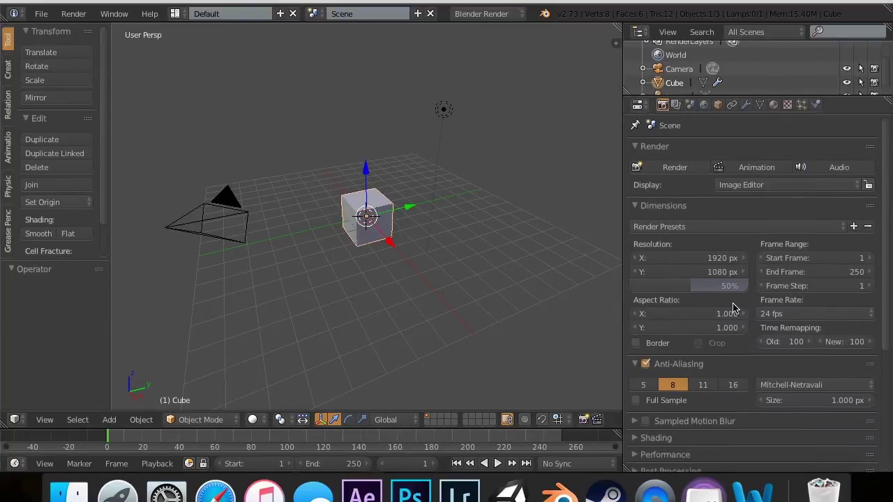
- In Scene properties, try the Metric, Imperial and None unit systems, ending on Imperial
{"action": "scroll", "coordinate": [732, 308], "scroll_direction": "down", "scroll_amount": 6}
{"action": "scroll", "coordinate": [733, 308], "scroll_direction": "up", "scroll_amount": 6}
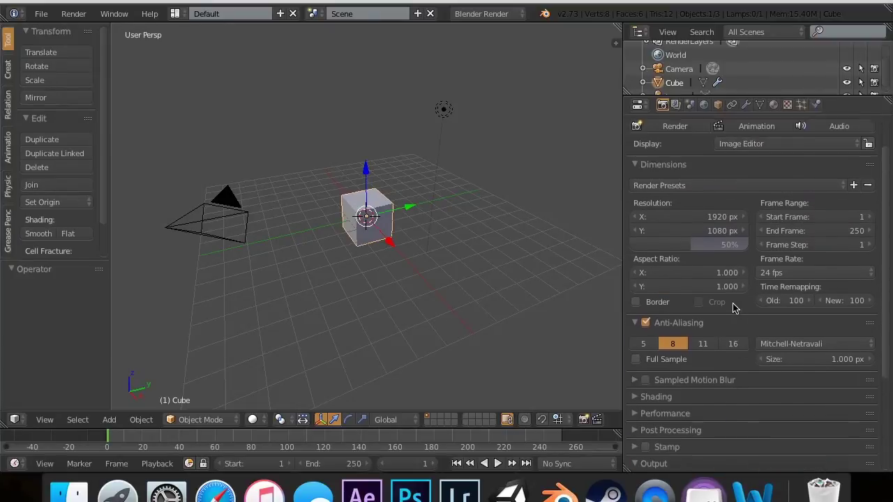
{"action": "left_click", "coordinate": [691, 105]}
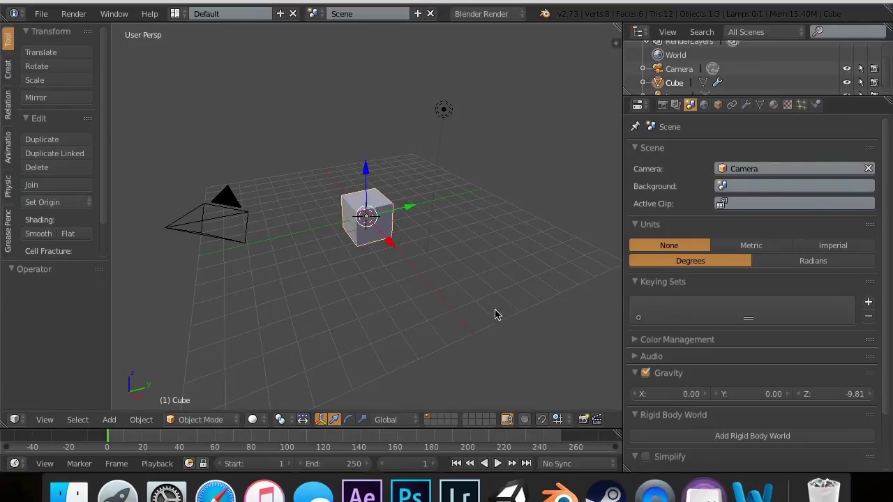
{"action": "left_click", "coordinate": [721, 247]}
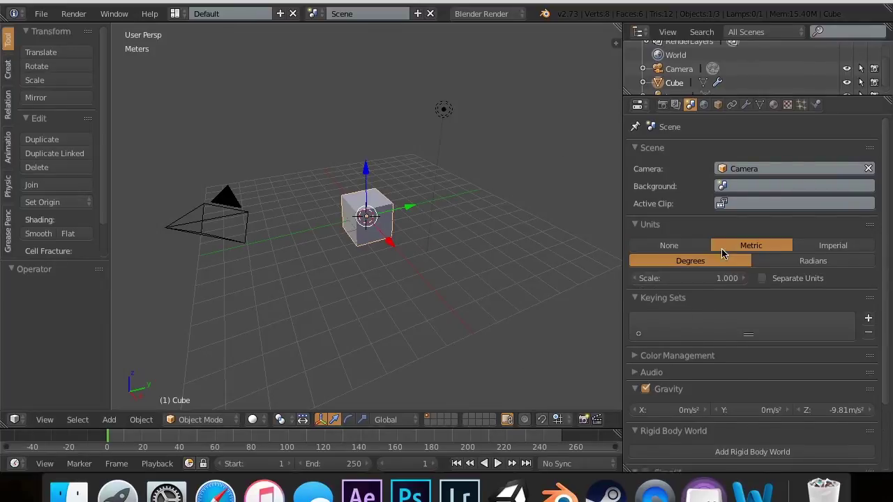
{"action": "left_click", "coordinate": [819, 248]}
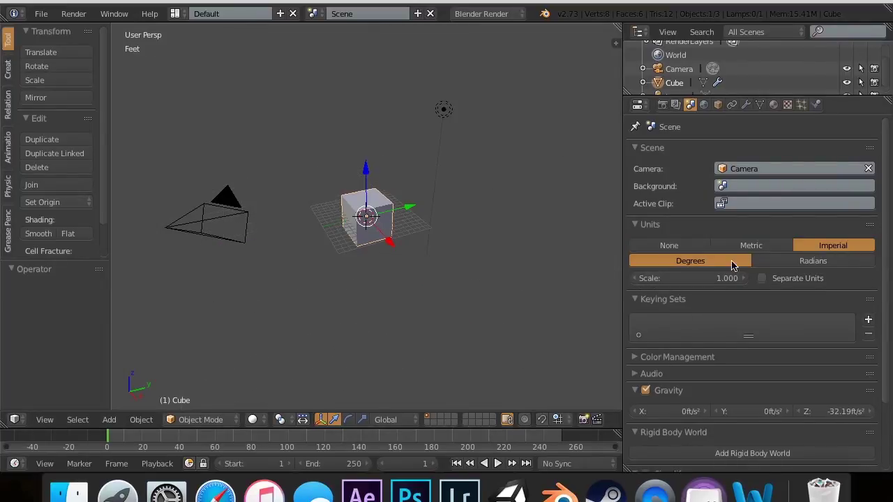
{"action": "left_click", "coordinate": [783, 247]}
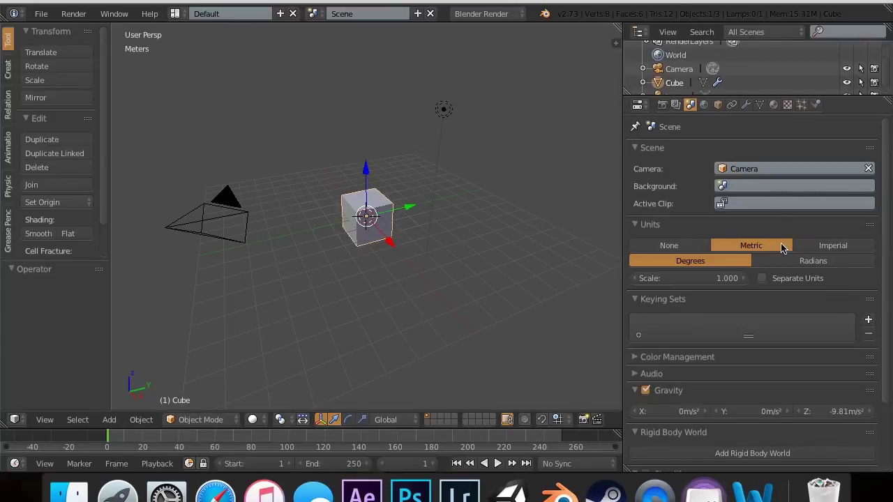
{"action": "left_click", "coordinate": [674, 247]}
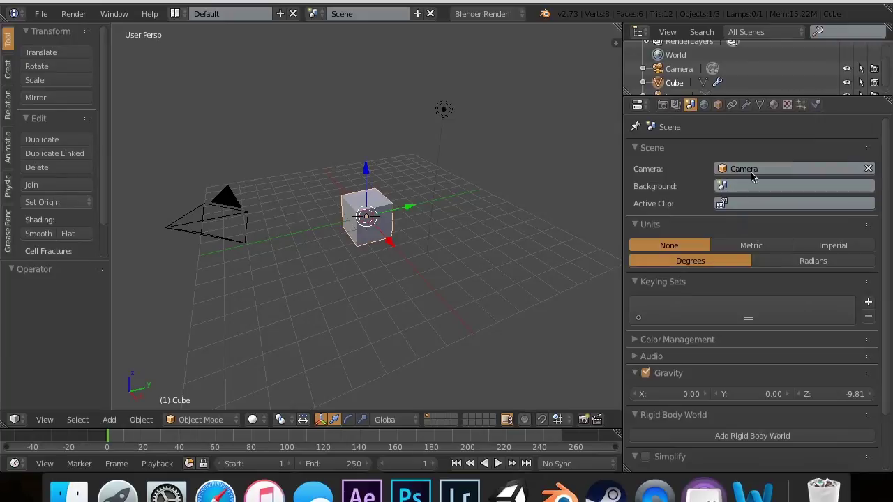
{"action": "left_click", "coordinate": [772, 246]}
{"action": "left_click", "coordinate": [820, 248]}
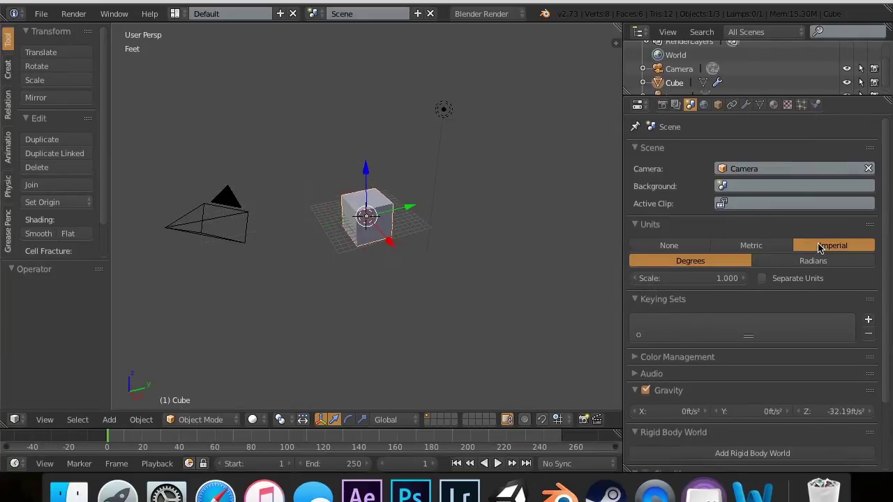
- Back in the Array modifier, drag Fit Length through about 28 feet, ending at 17 feet
{"action": "left_click", "coordinate": [746, 106]}
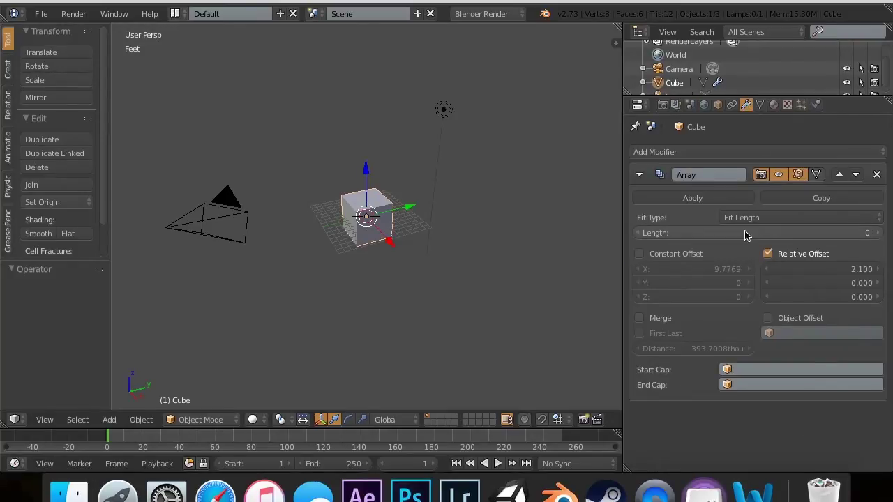
{"action": "left_click", "coordinate": [698, 235]}
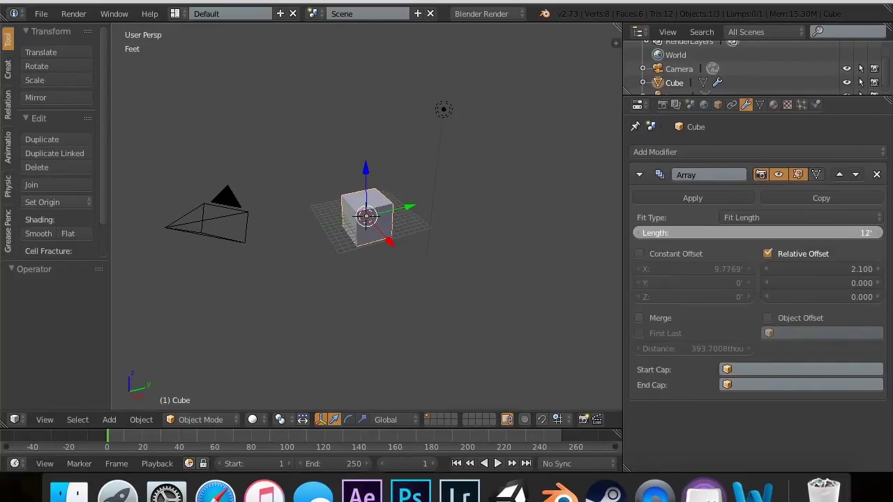
{"action": "mouse_move", "coordinate": [705, 233]}
{"action": "left_mouse_down"}
{"action": "mouse_move", "coordinate": [729, 234]}
{"action": "mouse_move", "coordinate": [719, 233]}
{"action": "left_mouse_up"}
{"action": "left_click_drag", "start_coordinate": [719, 234], "coordinate": [698, 236]}
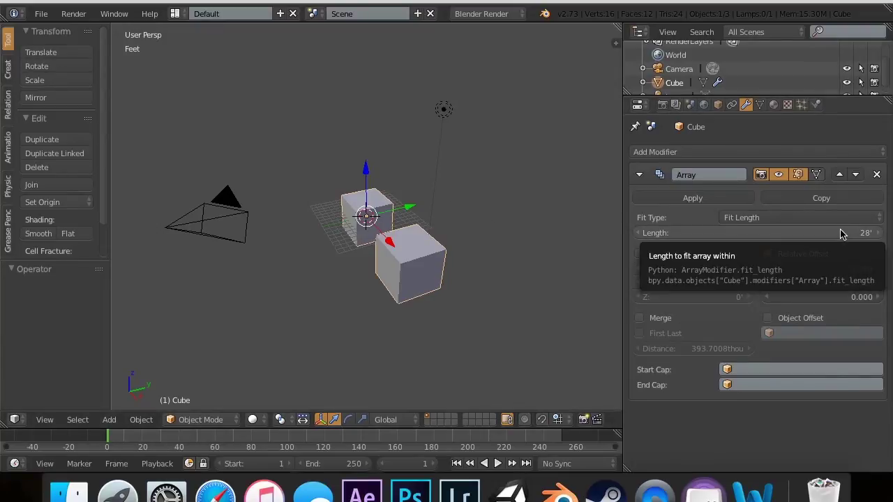
{"action": "mouse_move", "coordinate": [840, 229]}
{"action": "left_mouse_down"}
{"action": "mouse_move", "coordinate": [803, 230]}
{"action": "mouse_move", "coordinate": [838, 234]}
{"action": "left_mouse_up"}
- Cancel a rotation and scale the cube down to 0.211
{"action": "key", "text": "r"}
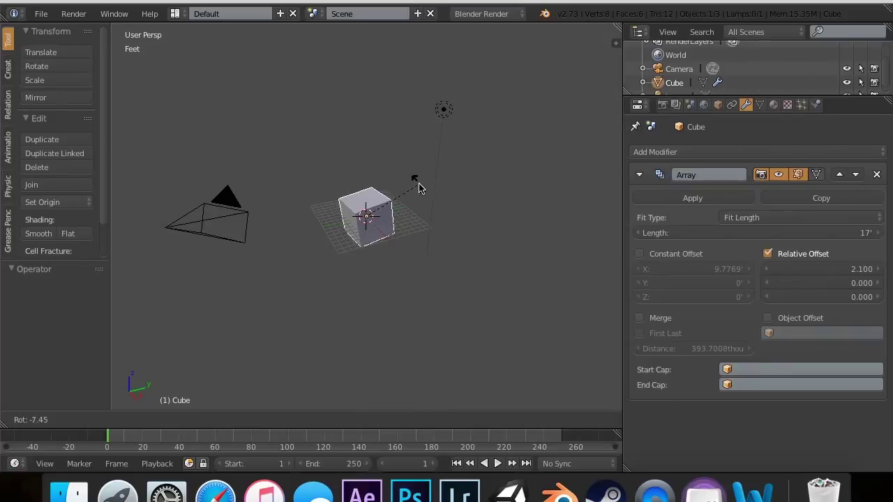
{"action": "key", "text": "Escape"}
{"action": "key", "text": "s"}
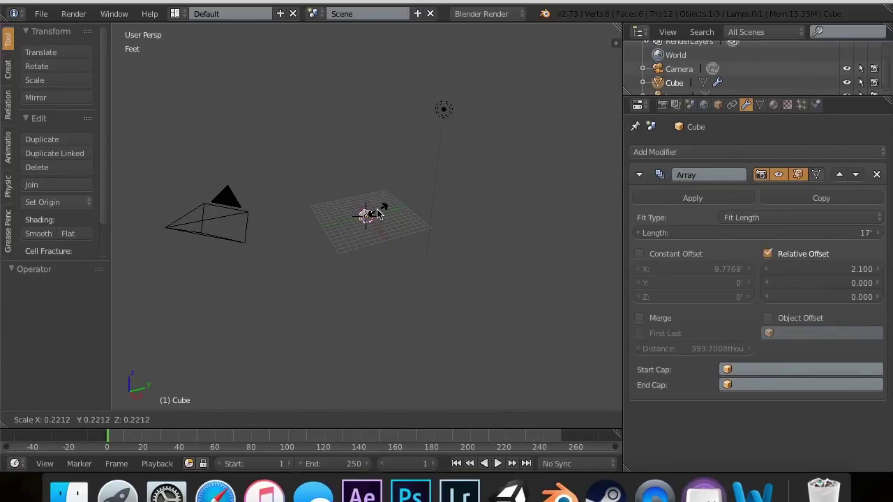
{"action": "left_click", "coordinate": [378, 214]}
- Lengthen the array's Fit Length to 83 feet
{"action": "left_click", "coordinate": [751, 234]}
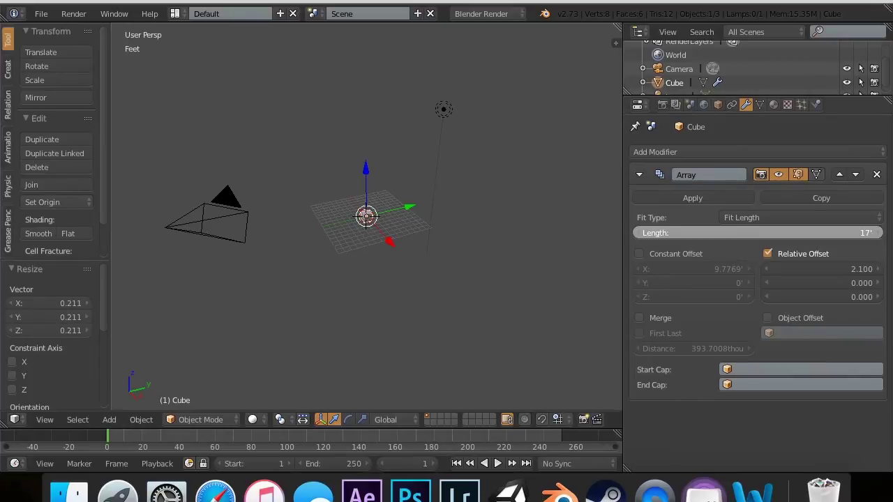
{"action": "left_click_drag", "start_coordinate": [751, 235], "coordinate": [758, 234]}
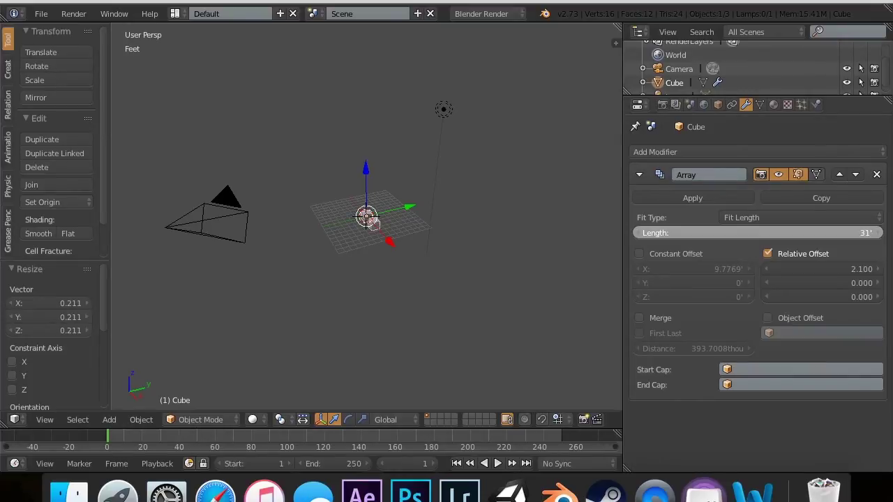
{"action": "left_click_drag", "start_coordinate": [758, 235], "coordinate": [758, 233]}
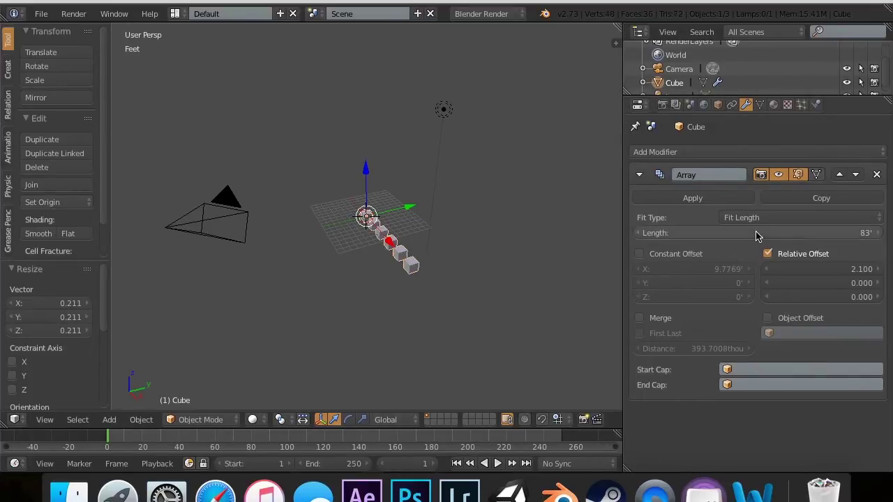
{"action": "left_click", "coordinate": [840, 270]}
- Set relative offset X to 1, then 1.5, fit 112 feet, and widen spacing to 1.7
{"action": "type", "text": "1"}
{"action": "key", "text": "Return"}
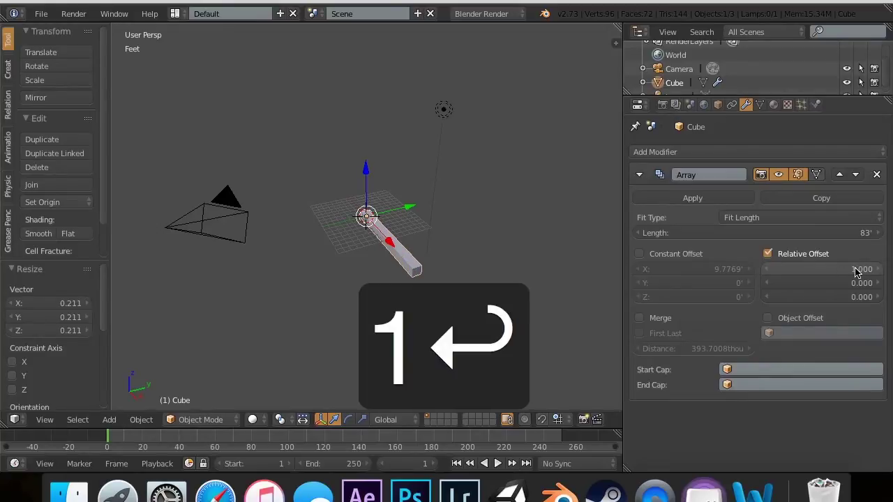
{"action": "left_click_drag", "start_coordinate": [859, 233], "coordinate": [802, 233]}
{"action": "left_click", "coordinate": [833, 270]}
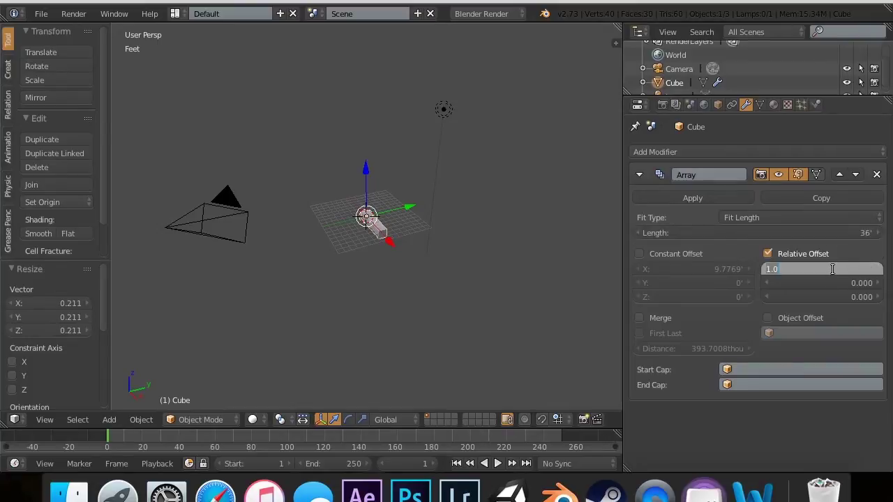
{"action": "type", "text": "1.5"}
{"action": "key", "text": "Return"}
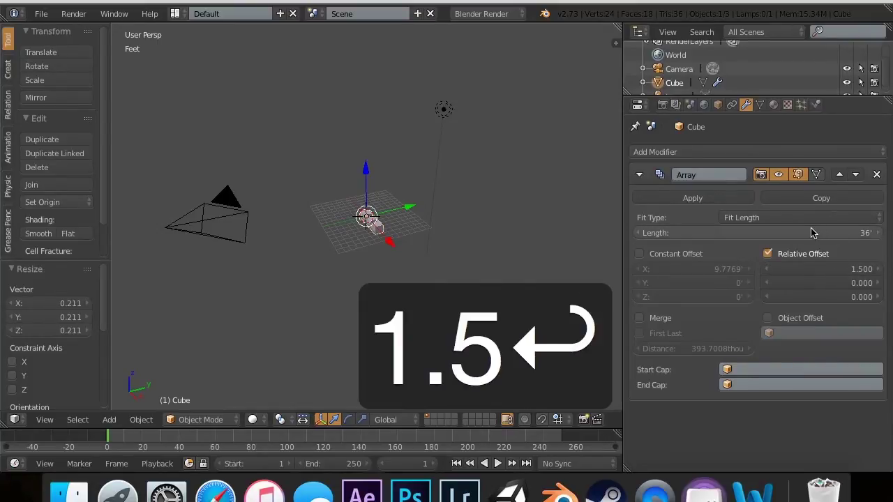
{"action": "left_click_drag", "start_coordinate": [808, 233], "coordinate": [869, 233]}
{"action": "mouse_move", "coordinate": [841, 270]}
{"action": "left_mouse_down"}
{"action": "mouse_move", "coordinate": [879, 271]}
{"action": "mouse_move", "coordinate": [789, 269]}
{"action": "mouse_move", "coordinate": [847, 266]}
{"action": "left_mouse_up"}
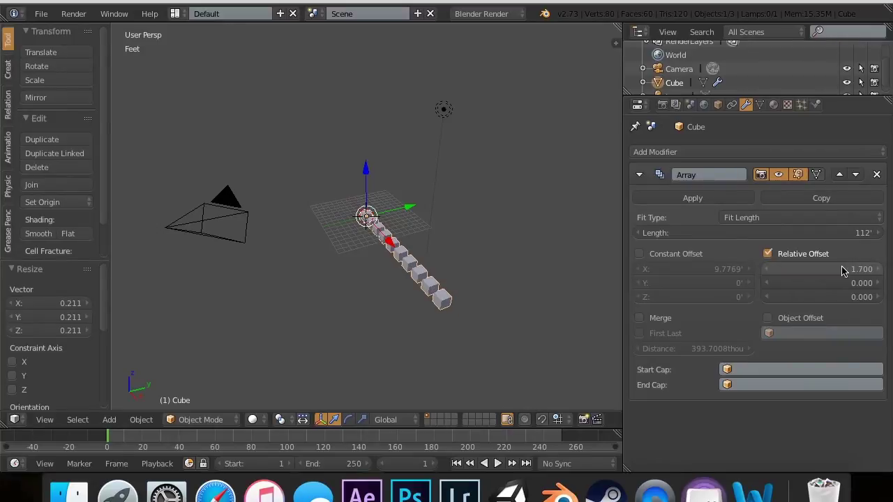
{"action": "left_click", "coordinate": [804, 255]}
- Try Constant Offset with X 8.7769 feet, then restore Relative Offset 1.700
{"action": "left_click", "coordinate": [724, 254]}
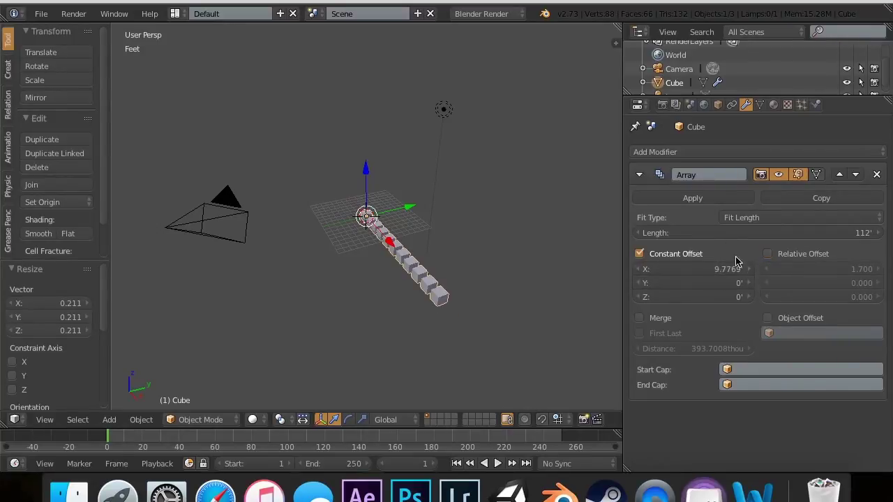
{"action": "mouse_move", "coordinate": [737, 271]}
{"action": "left_mouse_down"}
{"action": "mouse_move", "coordinate": [698, 270]}
{"action": "mouse_move", "coordinate": [796, 270]}
{"action": "mouse_move", "coordinate": [724, 264]}
{"action": "left_mouse_up"}
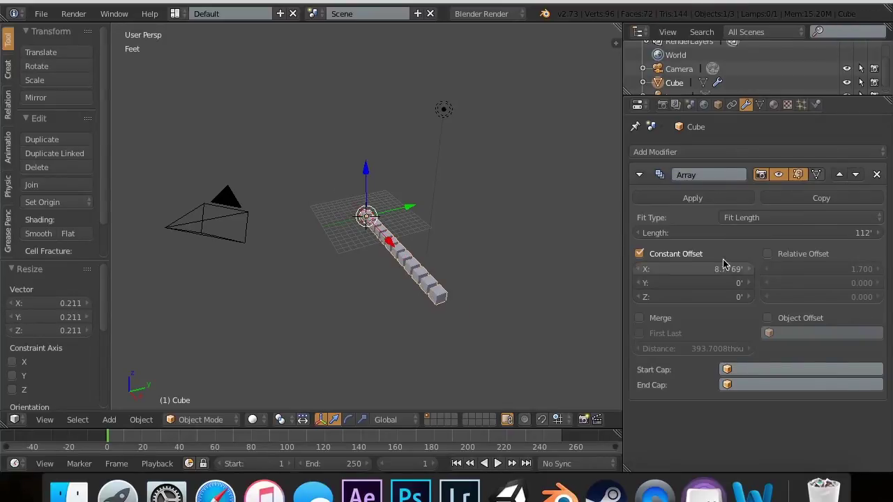
{"action": "left_click", "coordinate": [642, 254]}
{"action": "left_click", "coordinate": [776, 255]}
{"action": "left_click", "coordinate": [787, 255]}
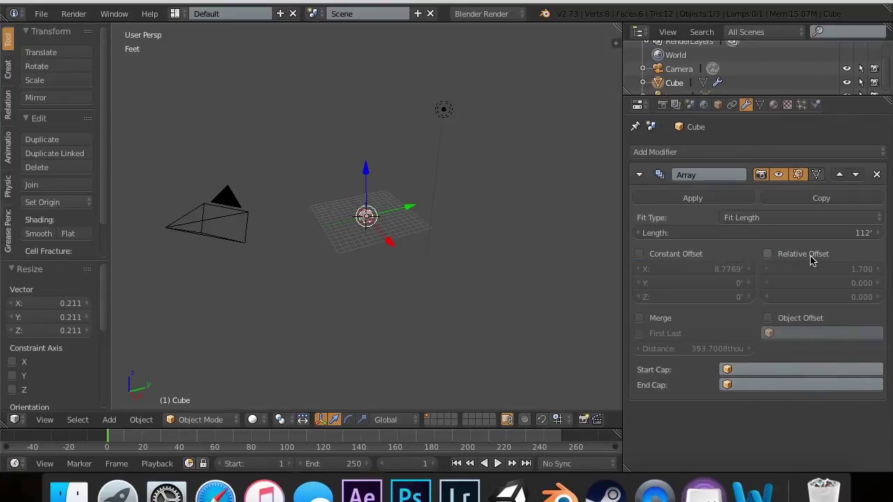
{"action": "left_click", "coordinate": [813, 258]}
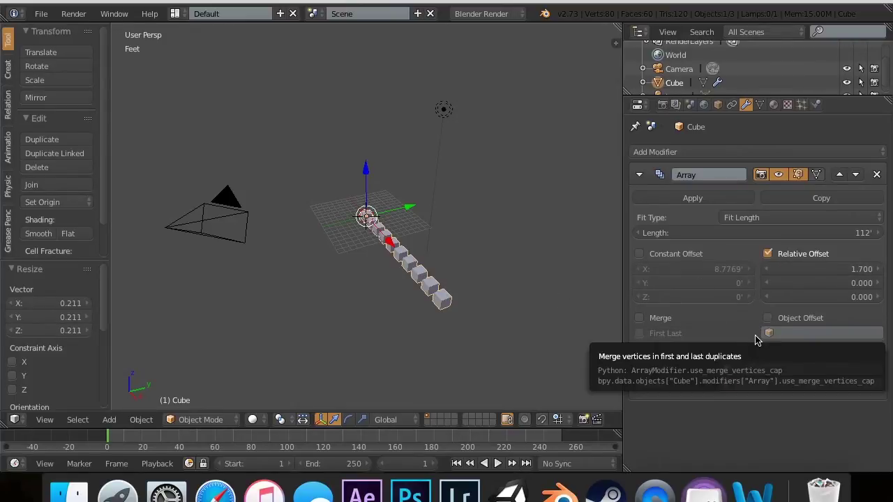
- Switch the array's fit type to Fit Curve and add a Bezier curve to the scene
{"action": "left_click", "coordinate": [823, 219]}
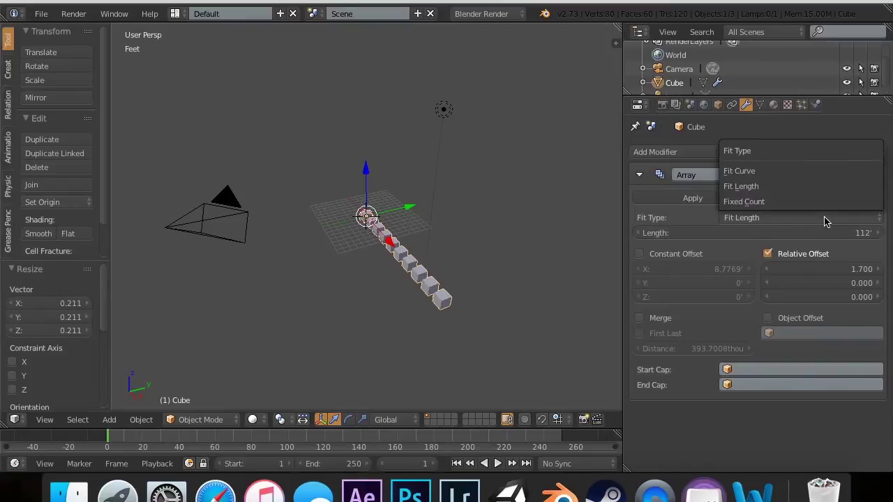
{"action": "left_click", "coordinate": [807, 175]}
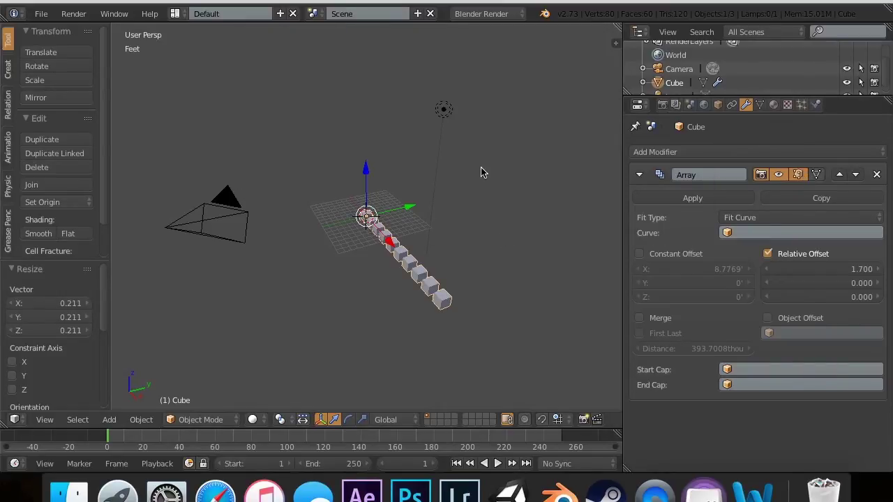
{"action": "key", "text": "shift+a"}
{"action": "mouse_move", "coordinate": [482, 169]}
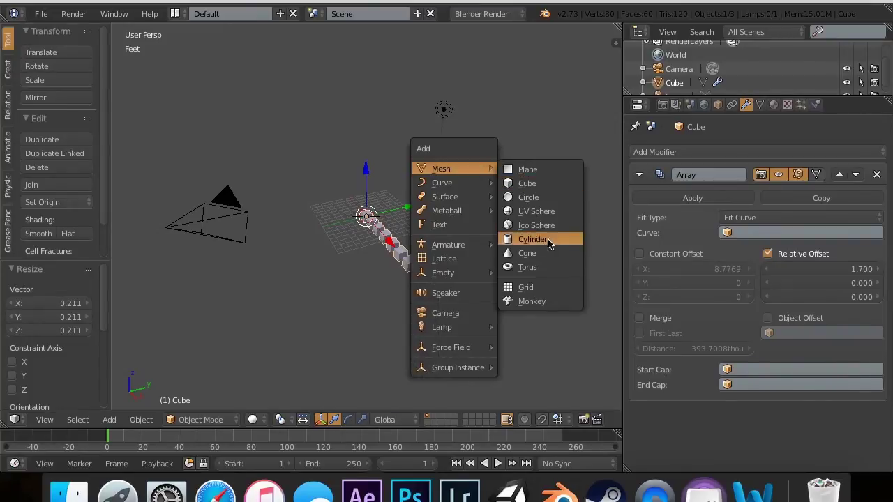
{"action": "mouse_move", "coordinate": [468, 183]}
{"action": "left_click", "coordinate": [539, 185]}
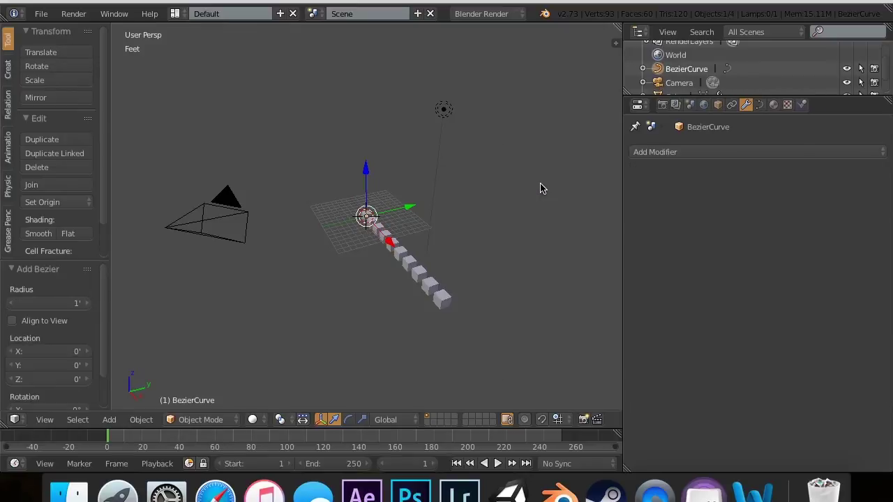
{"action": "scroll", "coordinate": [431, 201], "scroll_direction": "up", "scroll_amount": 10}
{"action": "scroll", "coordinate": [430, 202], "scroll_direction": "down", "scroll_amount": 2}
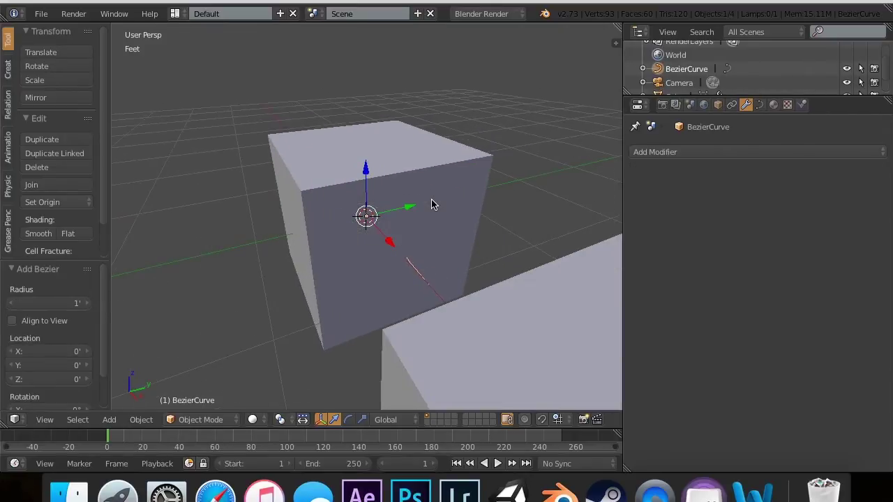
- Switch to wireframe view and scale the Bezier curve up to about 8.49
{"action": "key", "text": "z"}
{"action": "scroll", "coordinate": [430, 202], "scroll_direction": "up", "scroll_amount": 10}
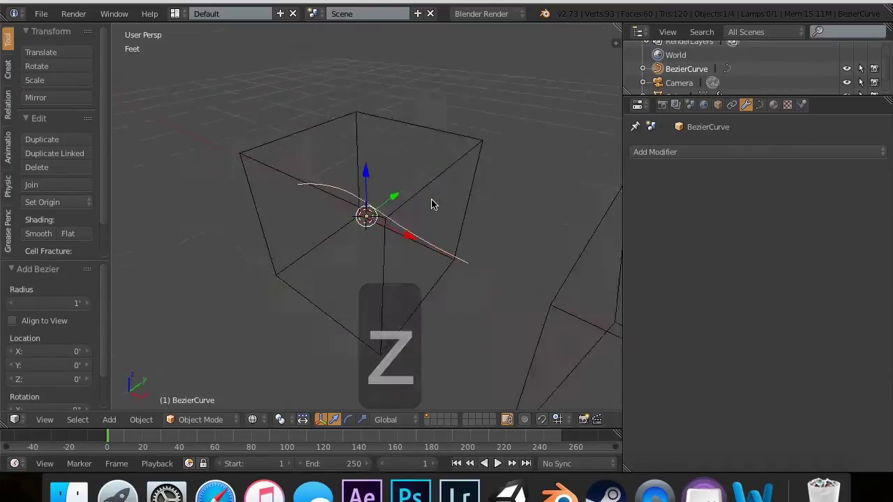
{"action": "scroll", "coordinate": [433, 203], "scroll_direction": "down", "scroll_amount": 6}
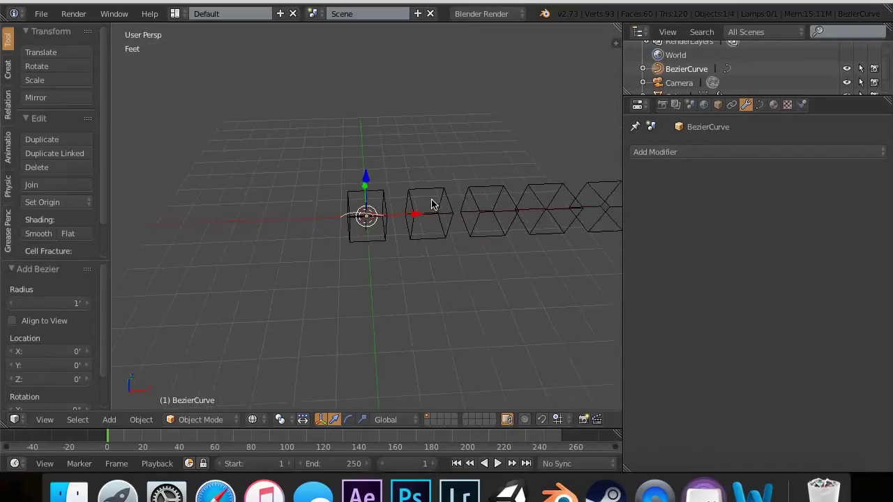
{"action": "key", "text": "s"}
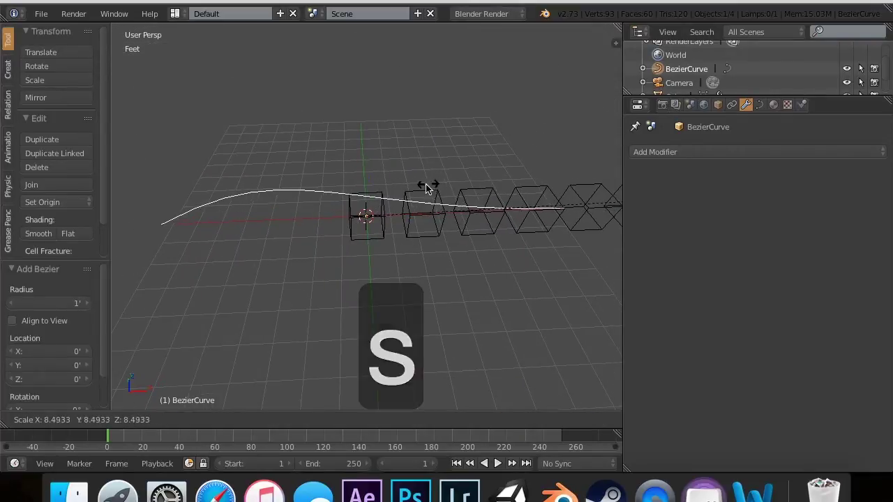
{"action": "left_click", "coordinate": [398, 192]}
{"action": "right_click", "coordinate": [433, 219]}
- On the cube's array, enable Object Offset, fit it to BezierCurve, and turn Relative Offset off
{"action": "left_click", "coordinate": [422, 222]}
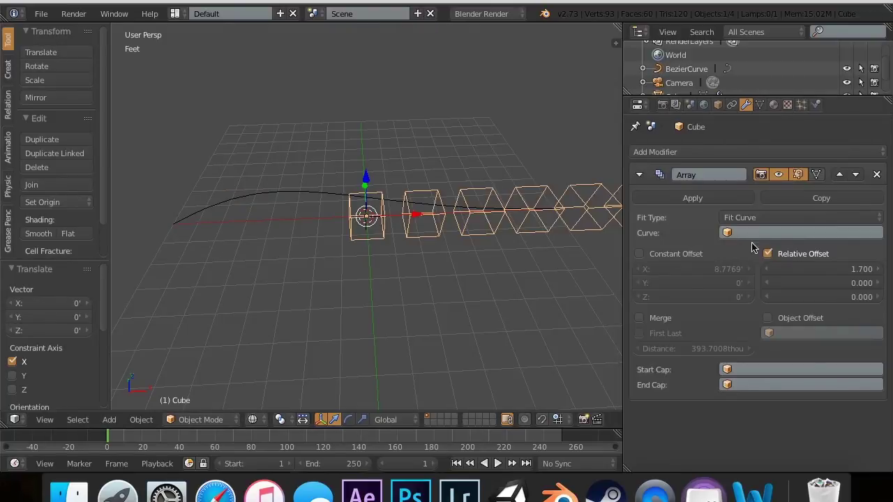
{"action": "left_click", "coordinate": [778, 319]}
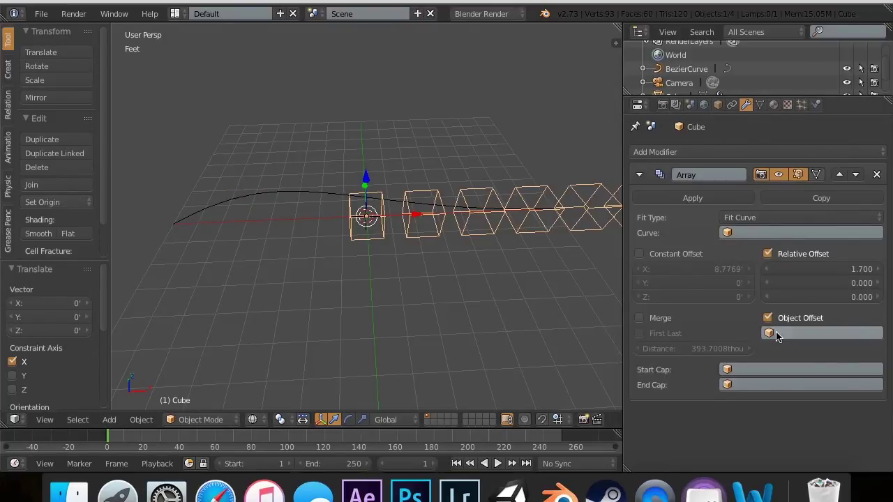
{"action": "left_click", "coordinate": [775, 334]}
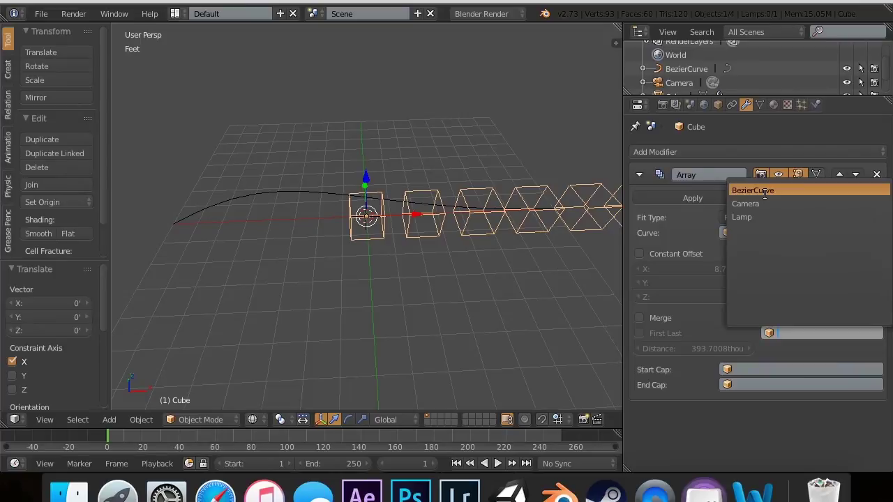
{"action": "left_click", "coordinate": [767, 219]}
{"action": "left_click", "coordinate": [767, 233]}
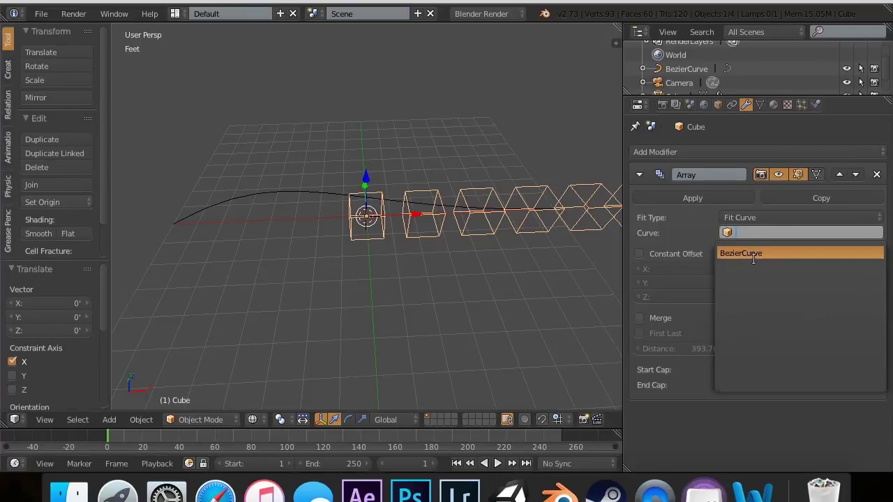
{"action": "left_click", "coordinate": [753, 254]}
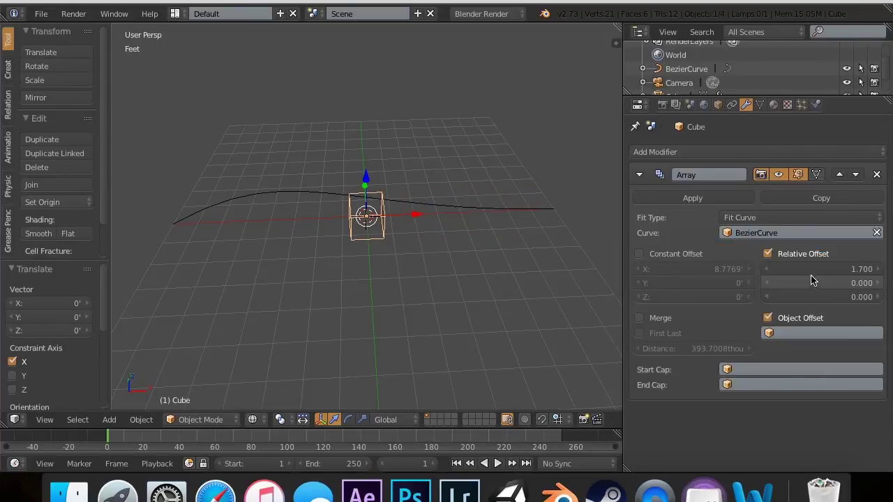
{"action": "left_click_drag", "start_coordinate": [826, 268], "coordinate": [779, 268]}
{"action": "left_click", "coordinate": [767, 254]}
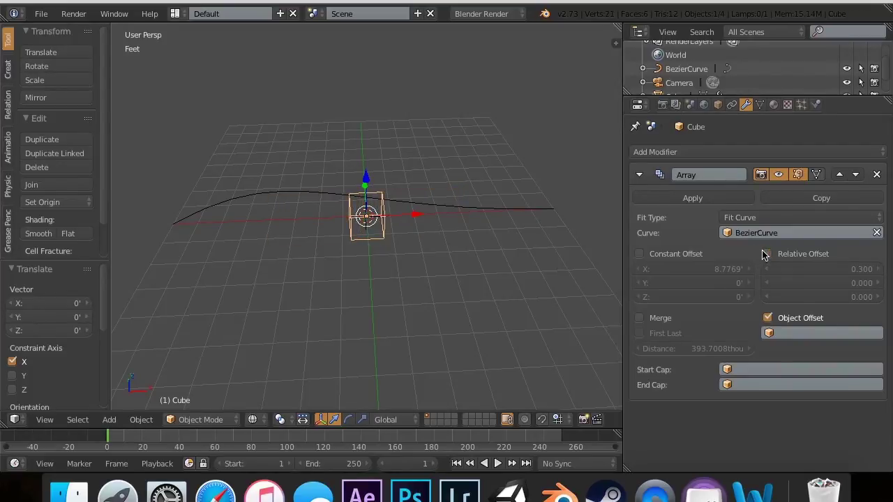
- Clear BezierCurve from the Curve field and set the array to Fixed Count with 5 copies
{"action": "left_click", "coordinate": [877, 233]}
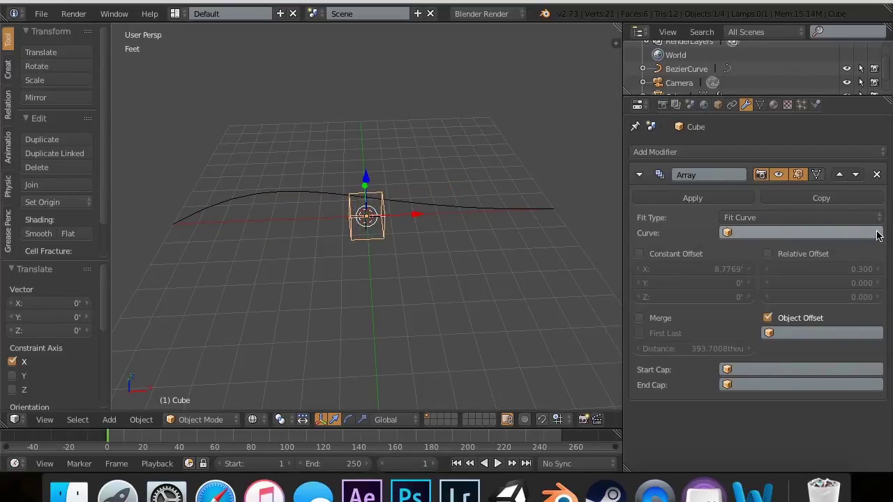
{"action": "left_click", "coordinate": [810, 154]}
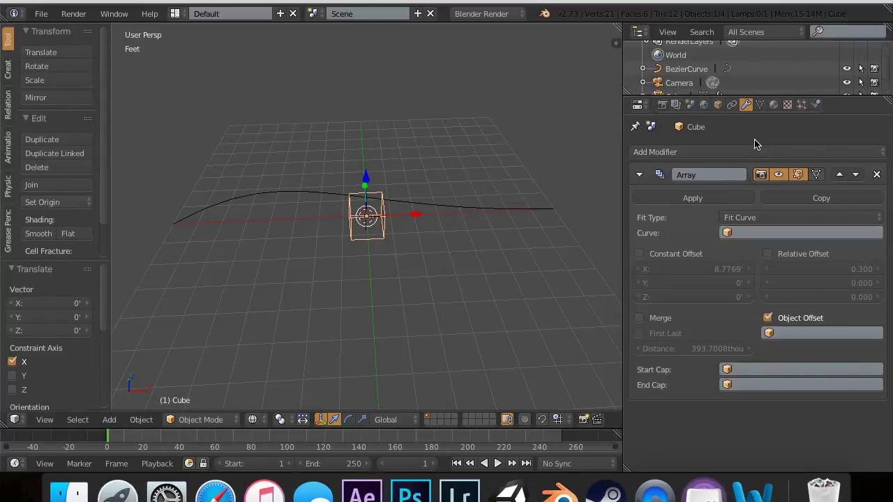
{"action": "left_click", "coordinate": [797, 218]}
{"action": "left_click", "coordinate": [792, 202]}
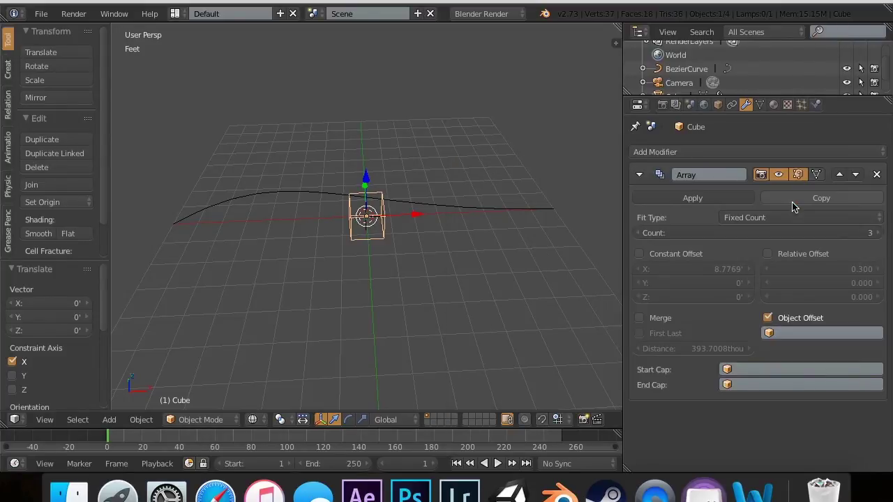
{"action": "left_click", "coordinate": [881, 234]}
{"action": "left_click", "coordinate": [881, 234]}
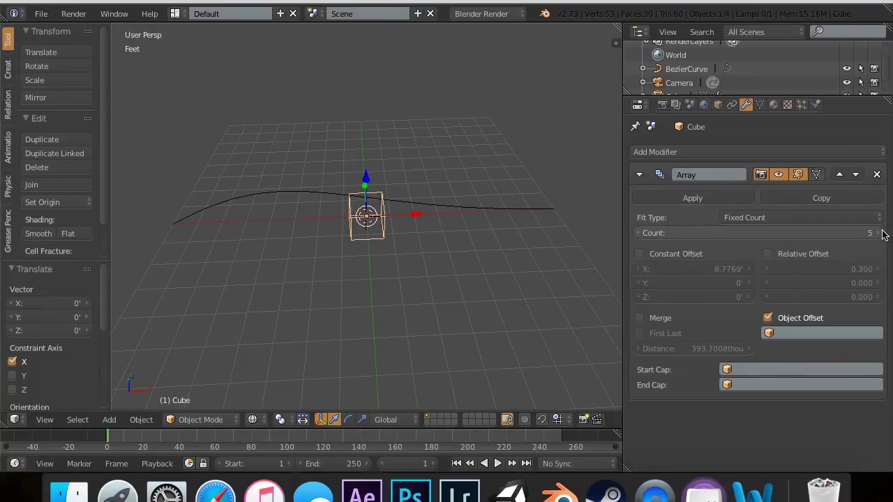
- Re-enable Relative Offset and set its X factor to 1.5
{"action": "left_click", "coordinate": [802, 254]}
{"action": "left_click", "coordinate": [823, 270]}
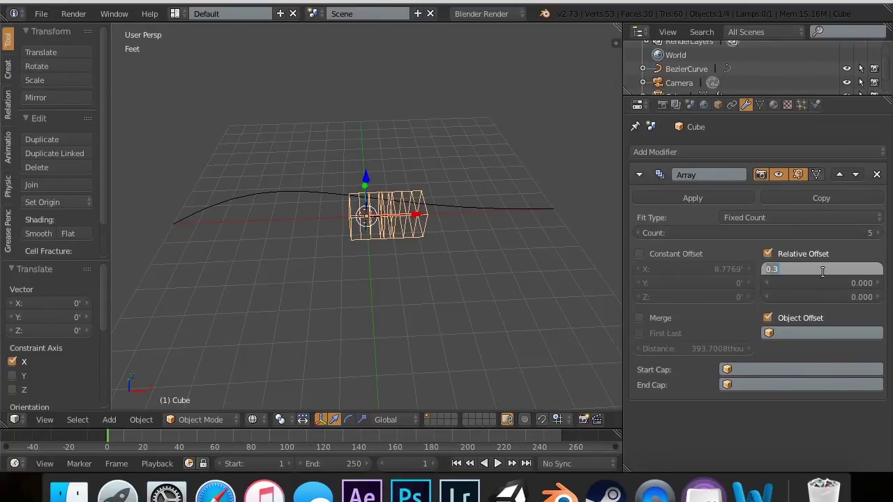
{"action": "type", "text": "1"}
{"action": "key", "text": "Return"}
{"action": "left_click", "coordinate": [858, 269]}
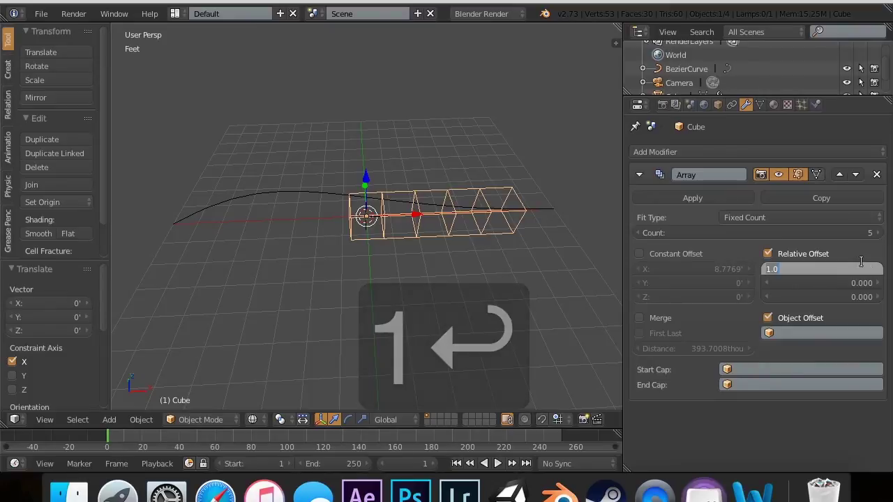
{"action": "type", "text": "1.5"}
{"action": "key", "text": "Return"}
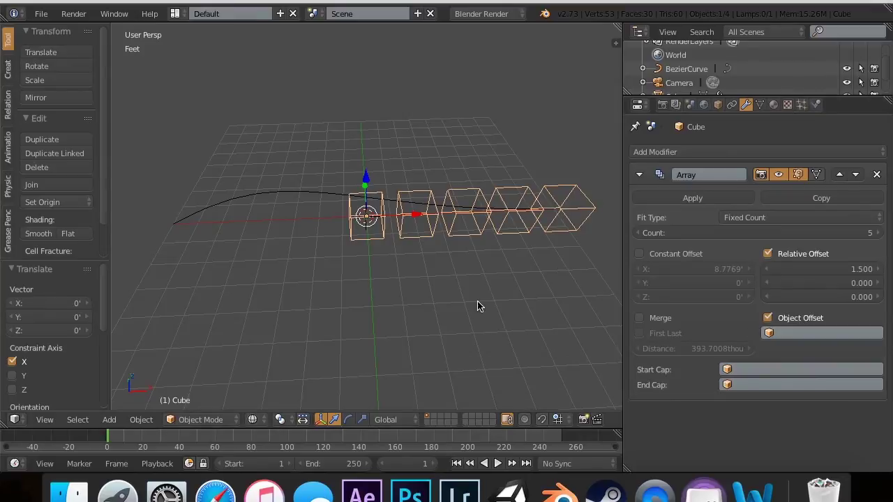
- Set the Camera as the array's Object Offset target
{"action": "scroll", "coordinate": [479, 304], "scroll_direction": "down", "scroll_amount": 6}
{"action": "scroll", "coordinate": [479, 305], "scroll_direction": "right", "scroll_amount": 5}
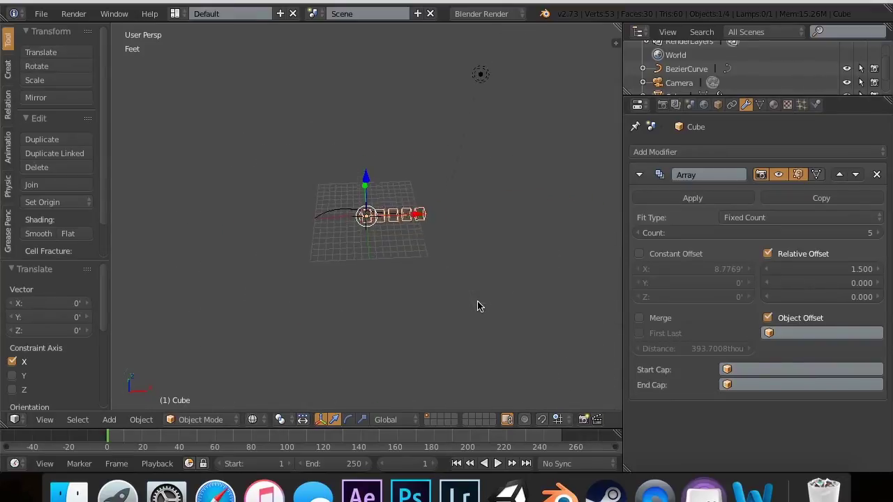
{"action": "scroll", "coordinate": [478, 306], "scroll_direction": "right", "scroll_amount": 8}
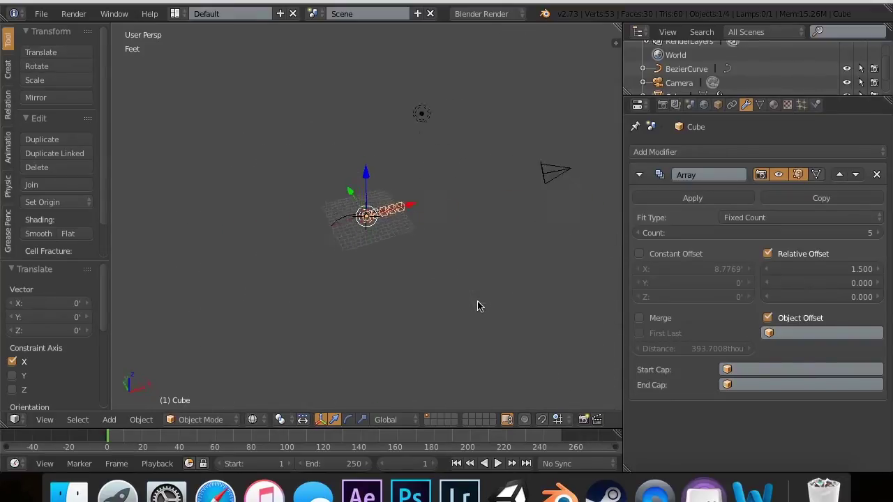
{"action": "left_click", "coordinate": [820, 332]}
{"action": "left_click", "coordinate": [767, 203]}
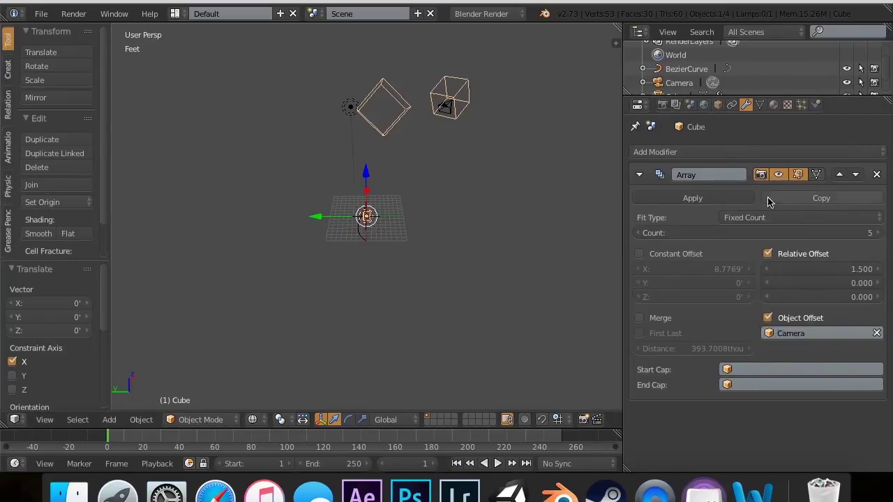
- Orbit the view to inspect the cube copies trailing toward the camera
{"action": "scroll", "coordinate": [453, 103], "scroll_direction": "right", "scroll_amount": 10}
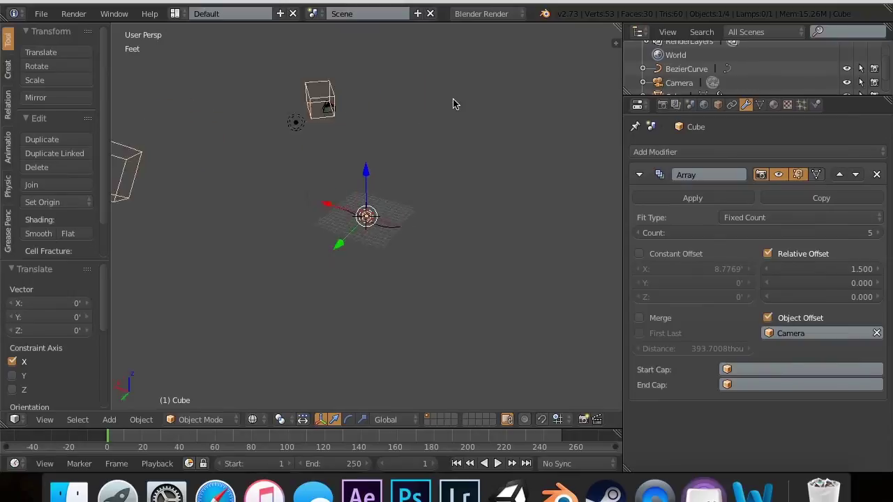
{"action": "scroll", "coordinate": [453, 103], "scroll_direction": "right", "scroll_amount": 10}
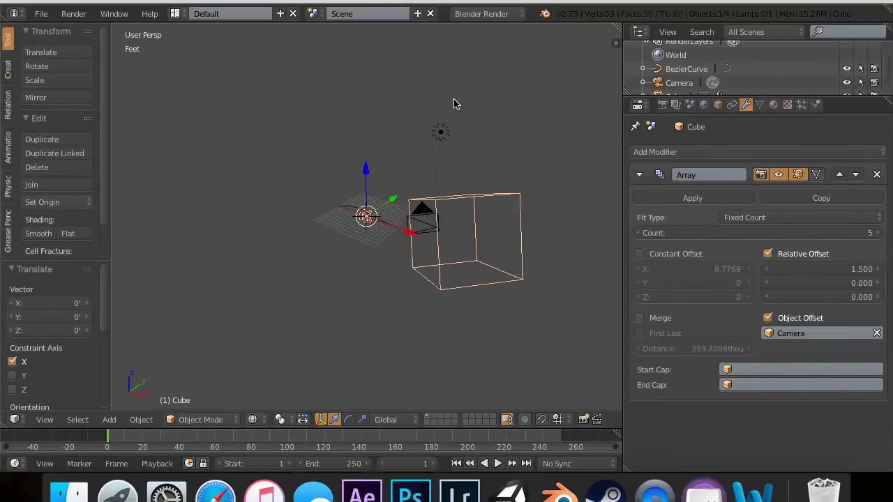
{"action": "scroll", "coordinate": [454, 103], "scroll_direction": "right", "scroll_amount": 10}
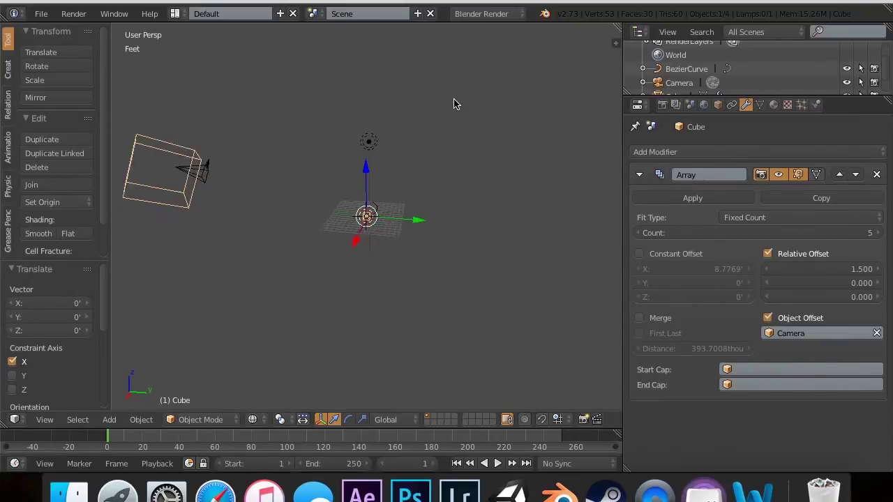
{"action": "scroll", "coordinate": [453, 103], "scroll_direction": "right", "scroll_amount": 10}
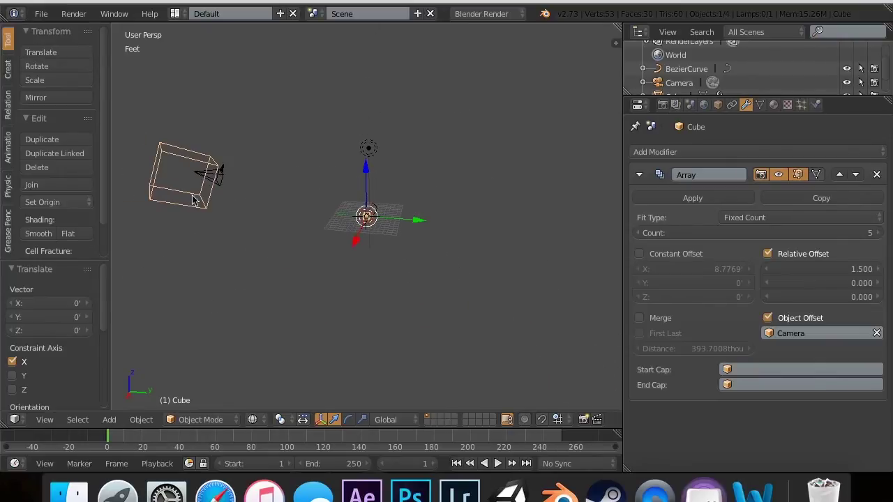
{"action": "scroll", "coordinate": [193, 183], "scroll_direction": "right", "scroll_amount": 10}
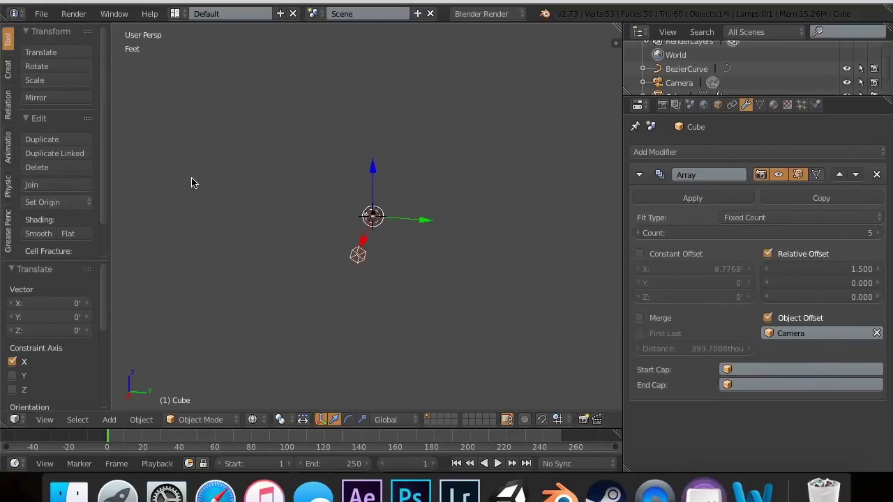
{"action": "scroll", "coordinate": [194, 182], "scroll_direction": "right", "scroll_amount": 10}
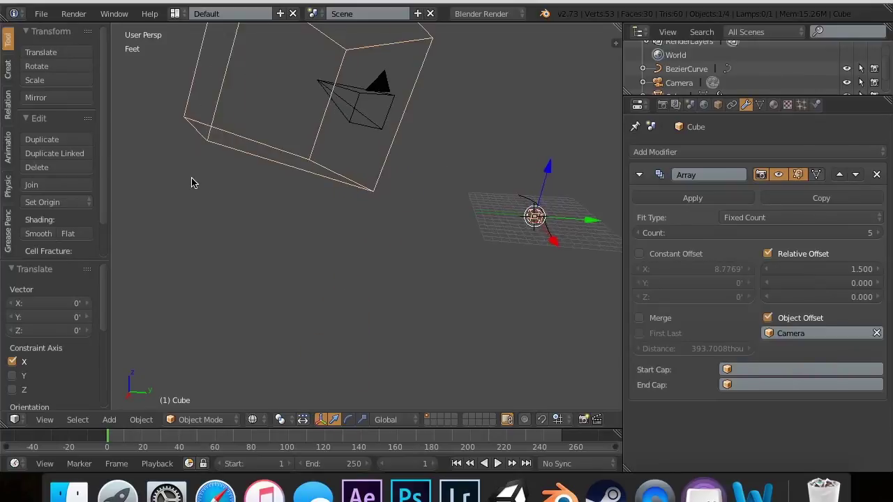
{"action": "left_click", "coordinate": [775, 334]}
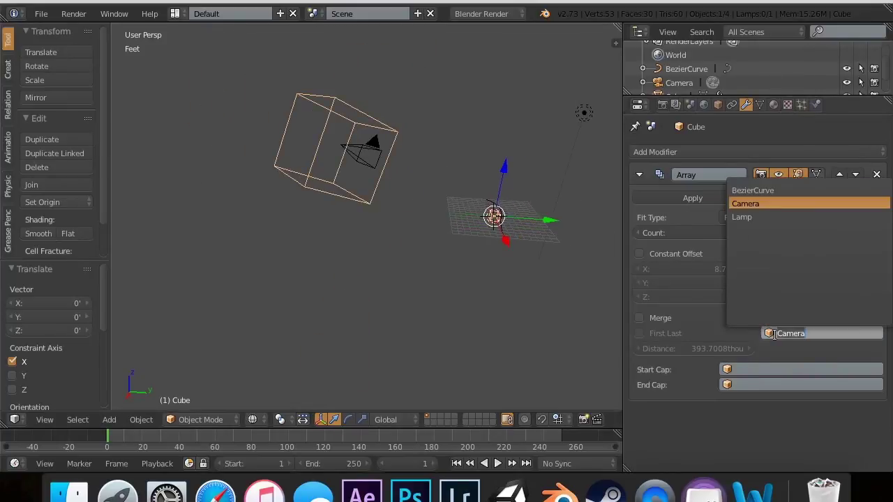
- Switch the Object Offset target to Lamp, inspect the result, then turn Object Offset off
{"action": "left_click", "coordinate": [750, 217]}
{"action": "scroll", "coordinate": [554, 203], "scroll_direction": "down", "scroll_amount": 8}
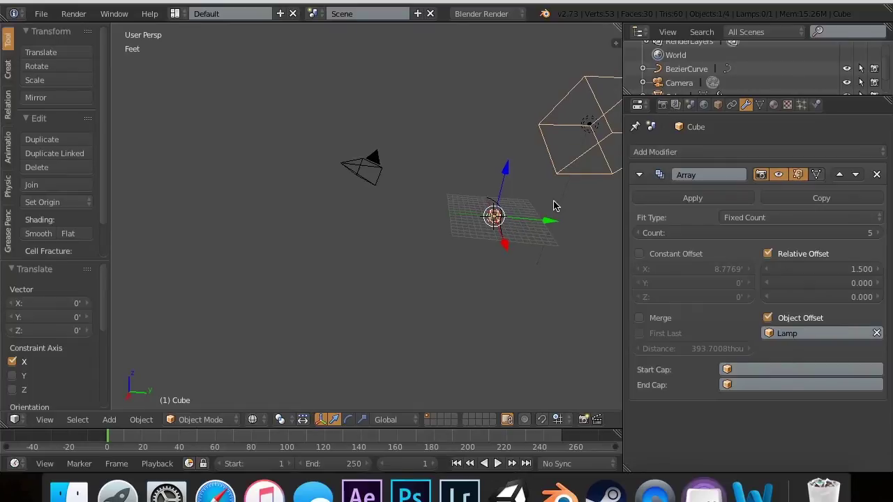
{"action": "scroll", "coordinate": [554, 204], "scroll_direction": "down", "scroll_amount": 5}
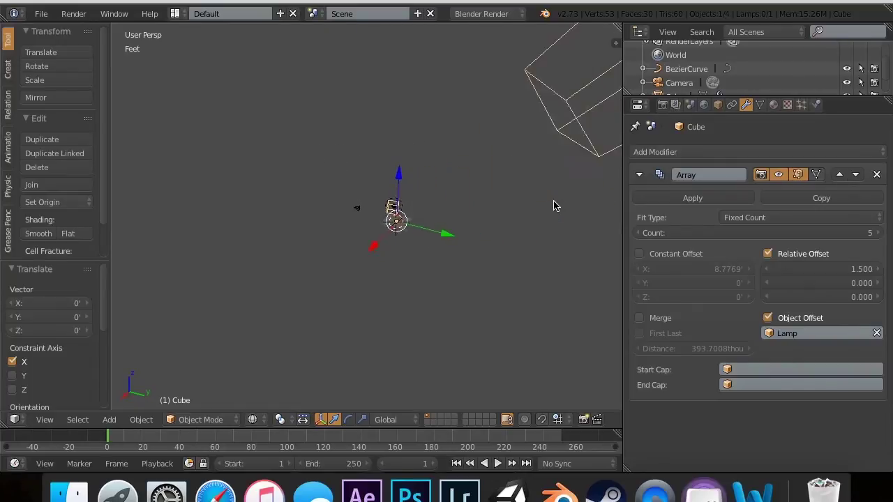
{"action": "scroll", "coordinate": [554, 206], "scroll_direction": "up", "scroll_amount": 5}
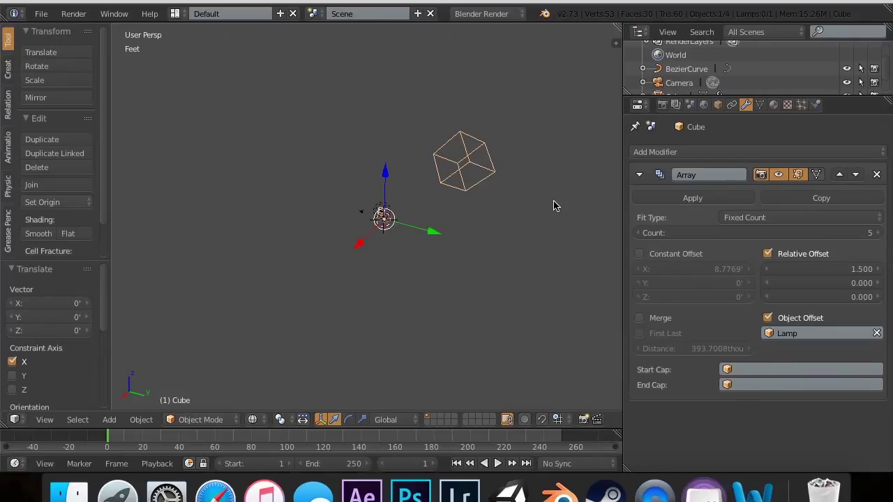
{"action": "scroll", "coordinate": [554, 206], "scroll_direction": "up", "scroll_amount": 6}
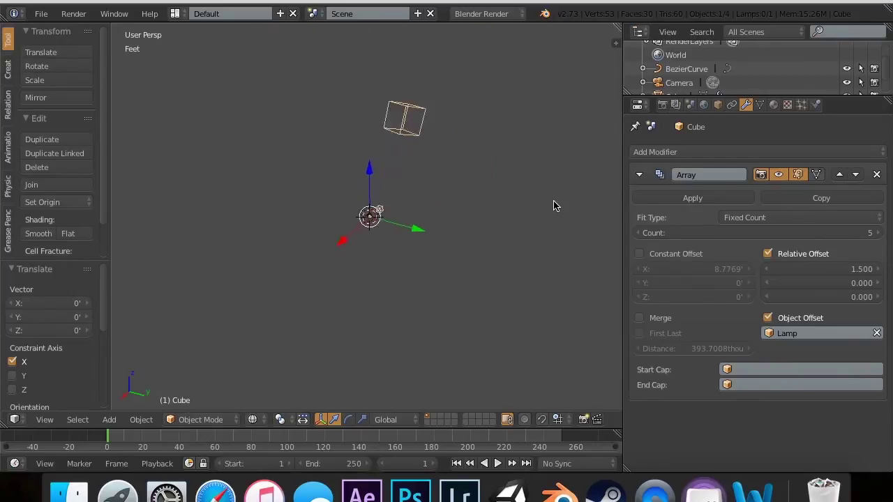
{"action": "scroll", "coordinate": [554, 206], "scroll_direction": "up", "scroll_amount": 5}
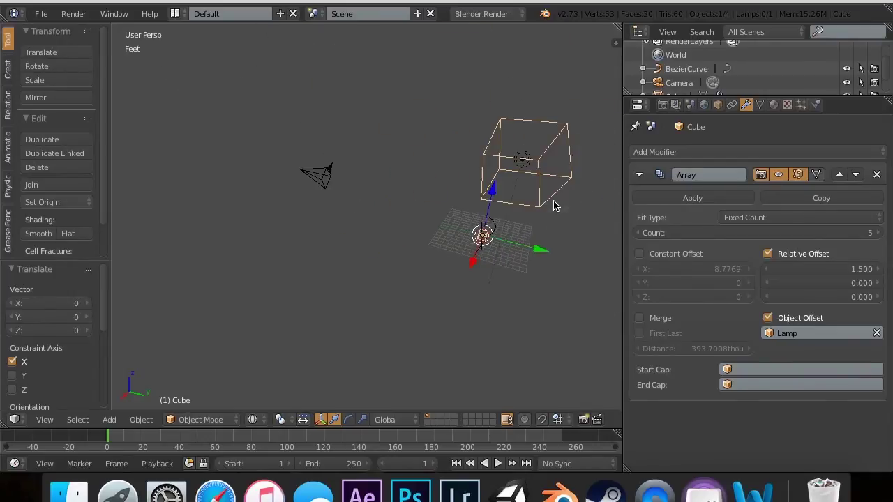
{"action": "scroll", "coordinate": [553, 205], "scroll_direction": "right", "scroll_amount": 10}
{"action": "scroll", "coordinate": [554, 206], "scroll_direction": "left", "scroll_amount": 10}
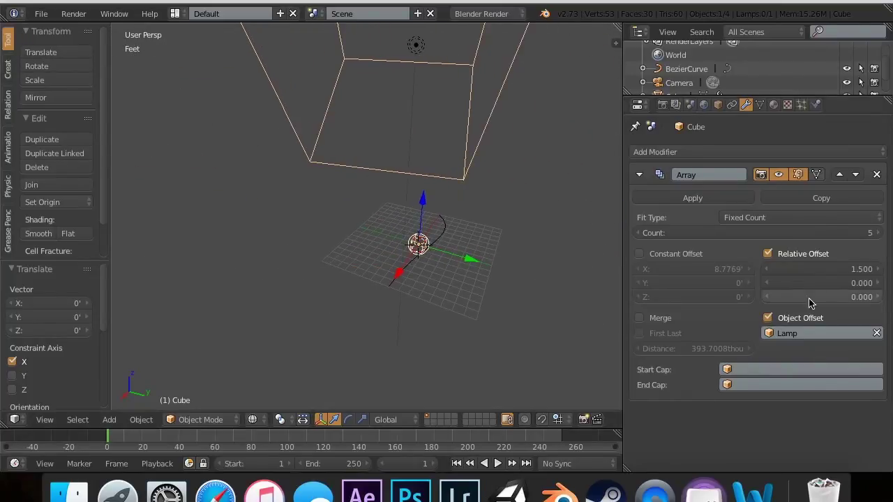
{"action": "left_click", "coordinate": [768, 319]}
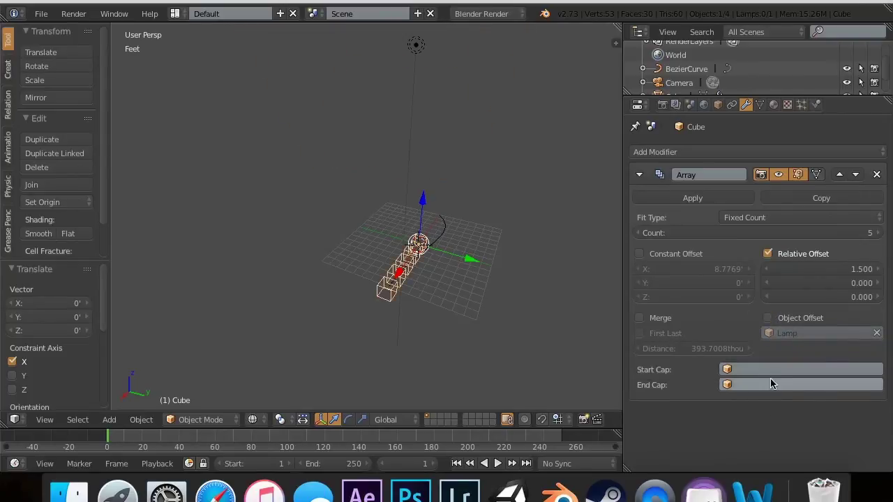
- Delete the BezierCurve from the scene
{"action": "right_click", "coordinate": [443, 228]}
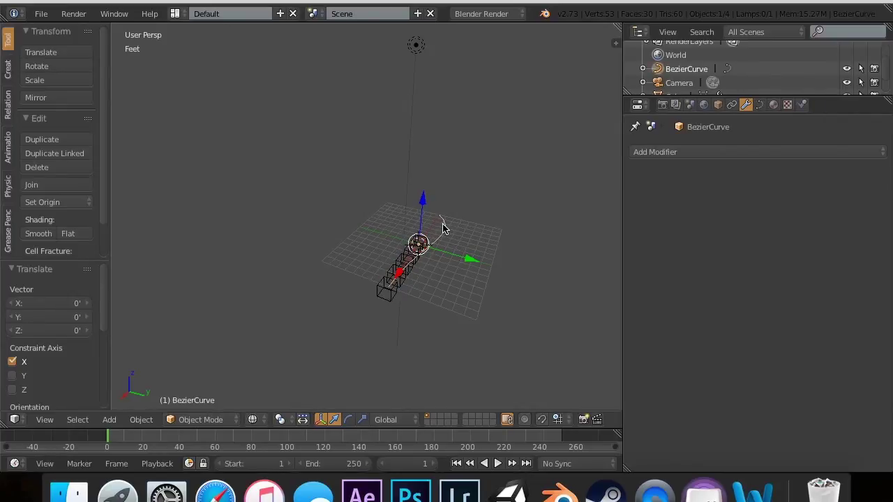
{"action": "key", "text": "x"}
{"action": "left_click", "coordinate": [442, 227]}
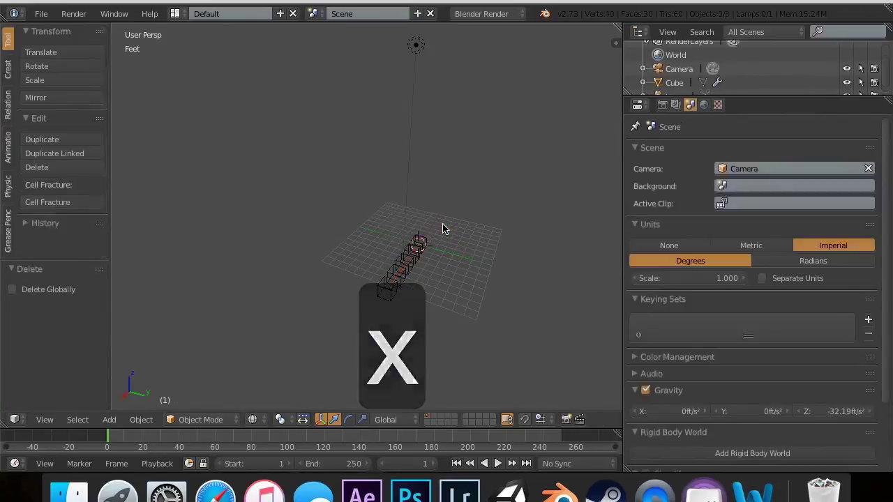
{"action": "scroll", "coordinate": [442, 229], "scroll_direction": "down", "scroll_amount": 10}
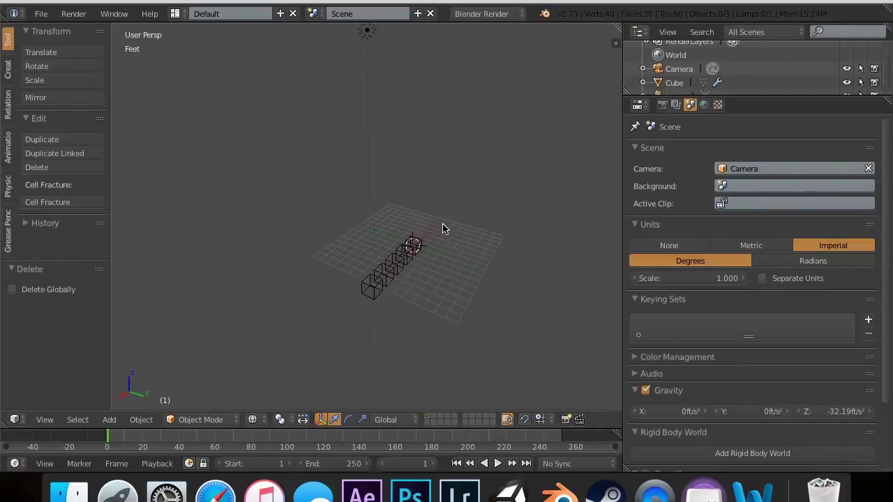
{"action": "scroll", "coordinate": [398, 275], "scroll_direction": "left", "scroll_amount": 6}
- Add an Ico Sphere and move it -6.979 ft along X beside the cube row
{"action": "key", "text": "shift+a"}
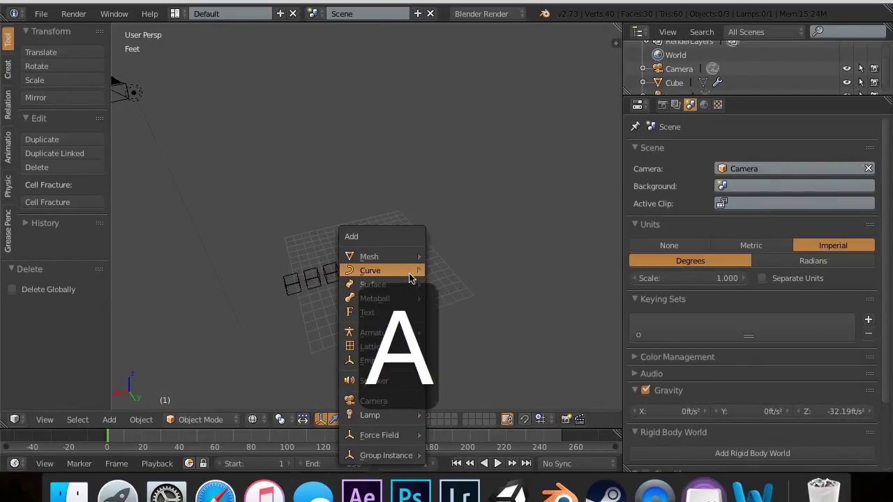
{"action": "mouse_move", "coordinate": [417, 276]}
{"action": "mouse_move", "coordinate": [394, 259]}
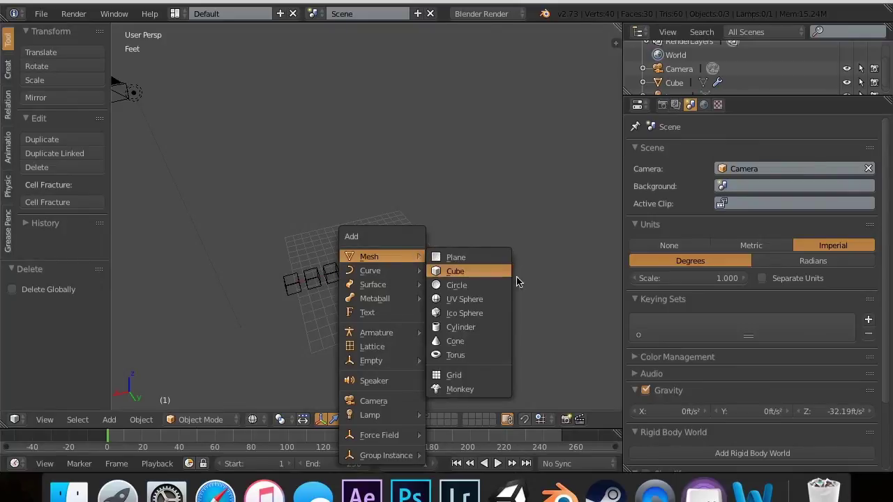
{"action": "left_click", "coordinate": [474, 309]}
{"action": "key", "text": "g"}
{"action": "key", "text": "x"}
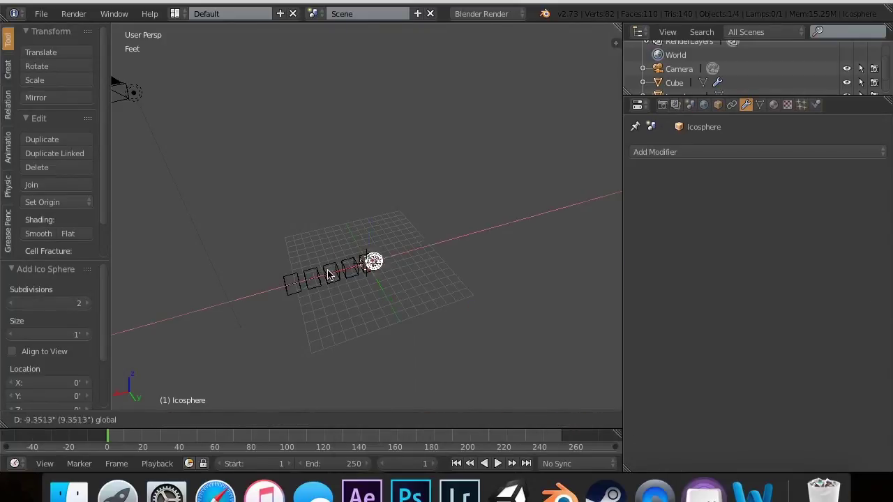
{"action": "left_click", "coordinate": [369, 261]}
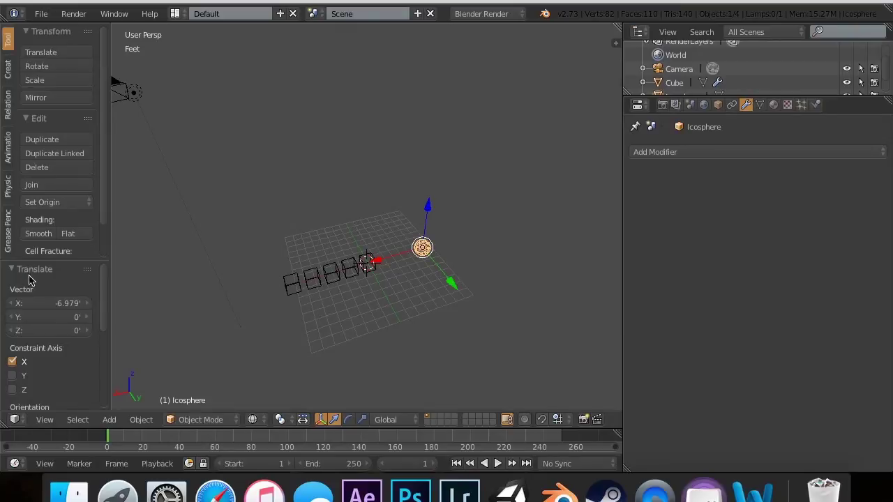
{"action": "scroll", "coordinate": [56, 295], "scroll_direction": "down", "scroll_amount": 5}
{"action": "scroll", "coordinate": [56, 303], "scroll_direction": "up", "scroll_amount": 5}
- Select the Cube and set both the array's Start Cap and End Cap to Icosphere
{"action": "right_click", "coordinate": [312, 275]}
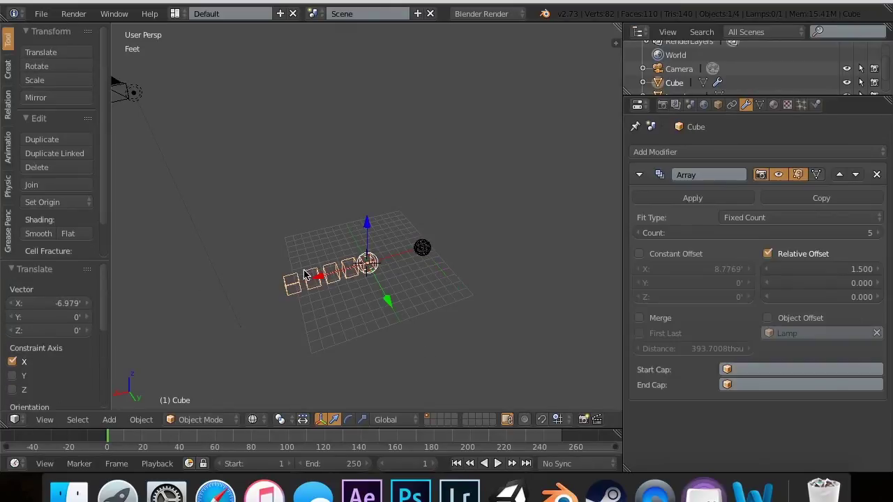
{"action": "left_click", "coordinate": [826, 366]}
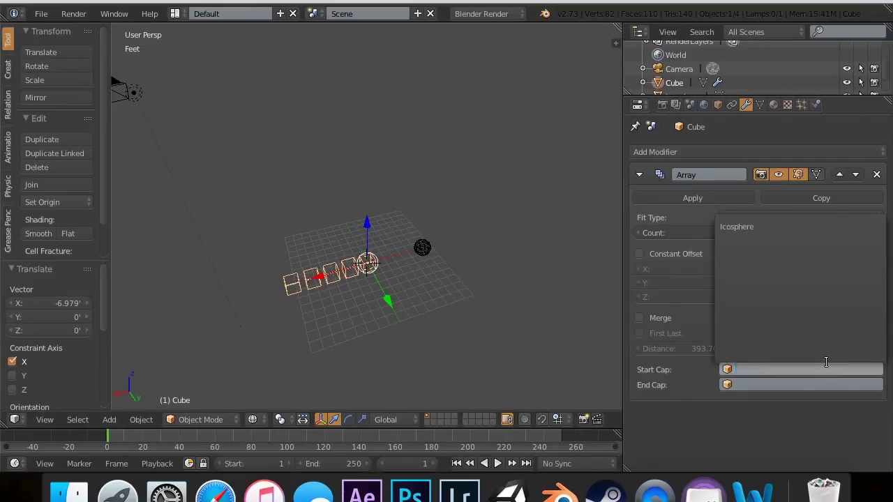
{"action": "left_click", "coordinate": [772, 229]}
{"action": "left_click", "coordinate": [757, 385]}
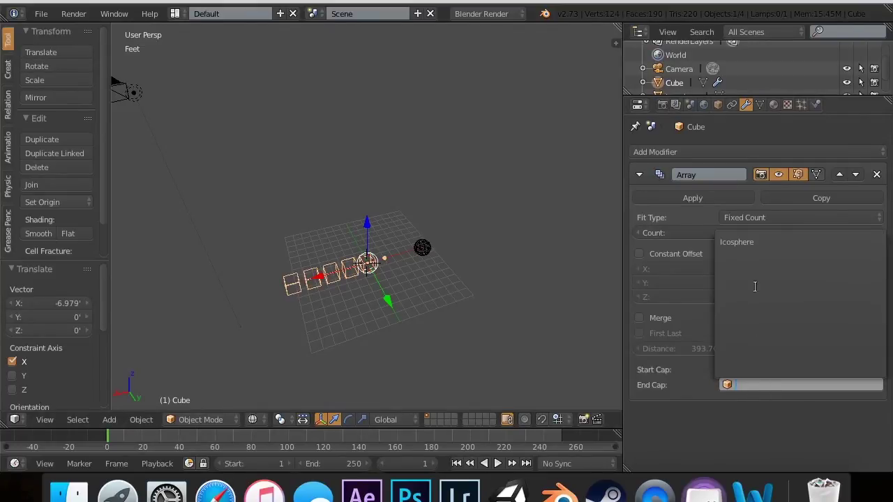
{"action": "left_click", "coordinate": [745, 245]}
{"action": "scroll", "coordinate": [542, 286], "scroll_direction": "right", "scroll_amount": 10}
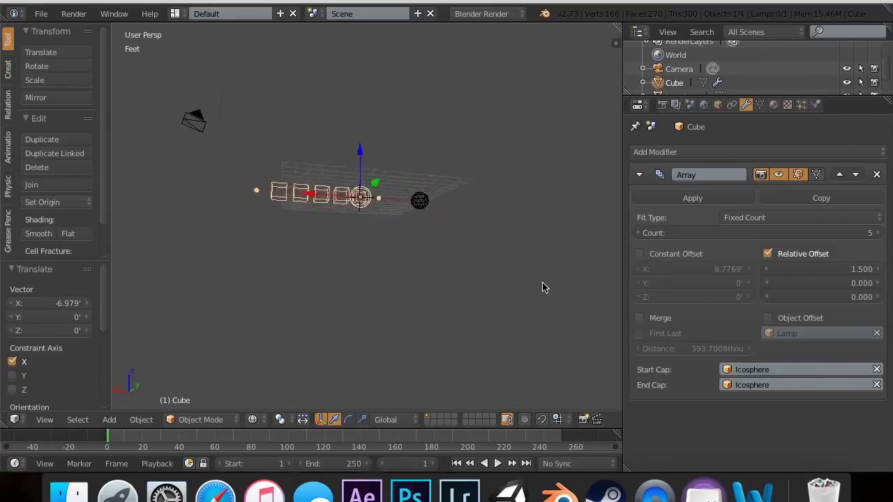
{"action": "scroll", "coordinate": [542, 287], "scroll_direction": "right", "scroll_amount": 5}
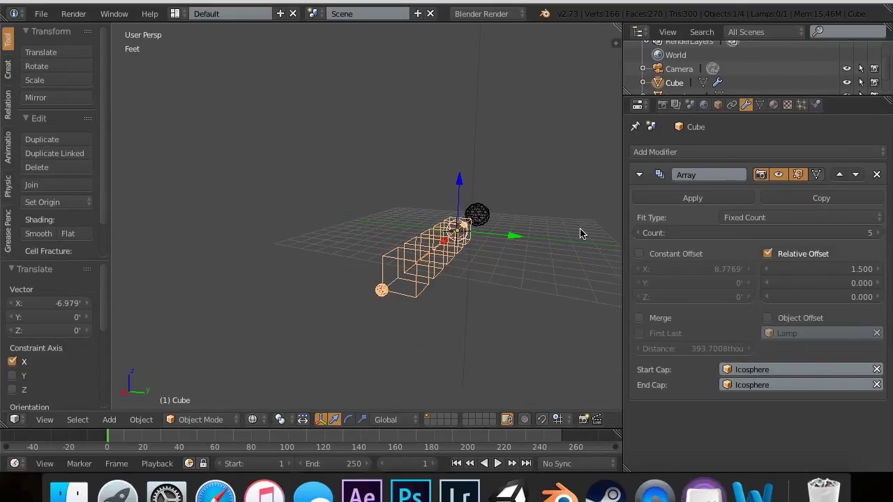
{"action": "key", "text": "s"}
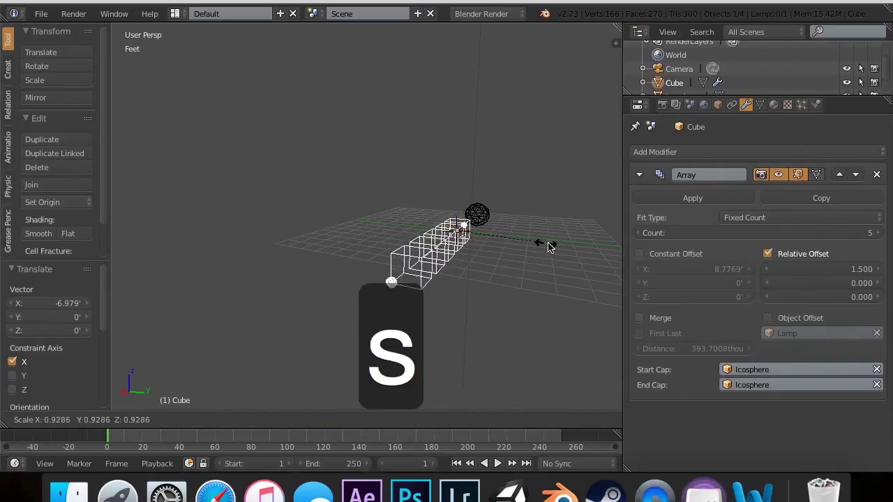
{"action": "key", "text": "Escape"}
{"action": "scroll", "coordinate": [488, 243], "scroll_direction": "right", "scroll_amount": 10}
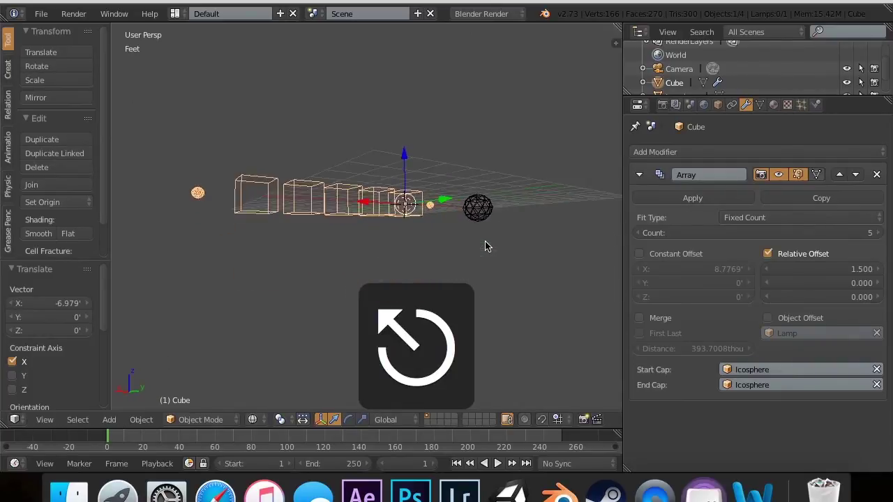
{"action": "scroll", "coordinate": [486, 246], "scroll_direction": "right", "scroll_amount": 3}
{"action": "right_click", "coordinate": [468, 216]}
{"action": "key", "text": "s"}
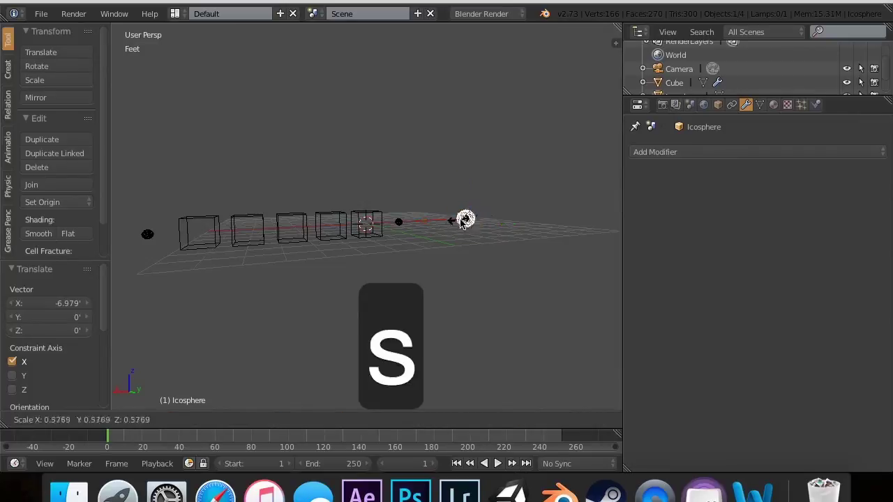
{"action": "key", "text": "Escape"}
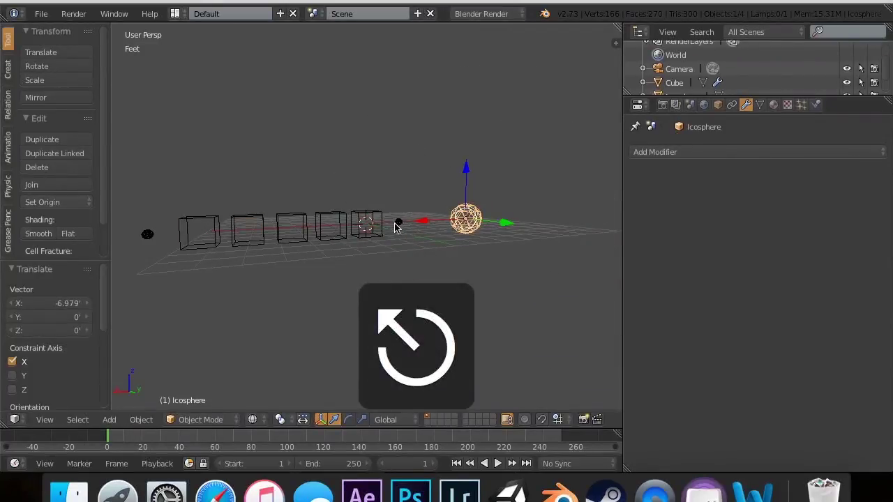
{"action": "right_click", "coordinate": [397, 226]}
{"action": "key", "text": "s"}
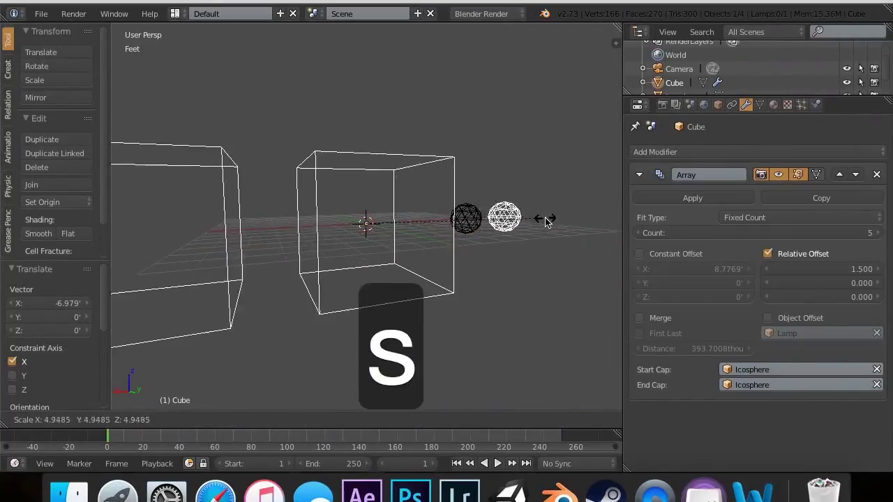
{"action": "key", "text": "Escape"}
{"action": "scroll", "coordinate": [343, 235], "scroll_direction": "down", "scroll_amount": 5}
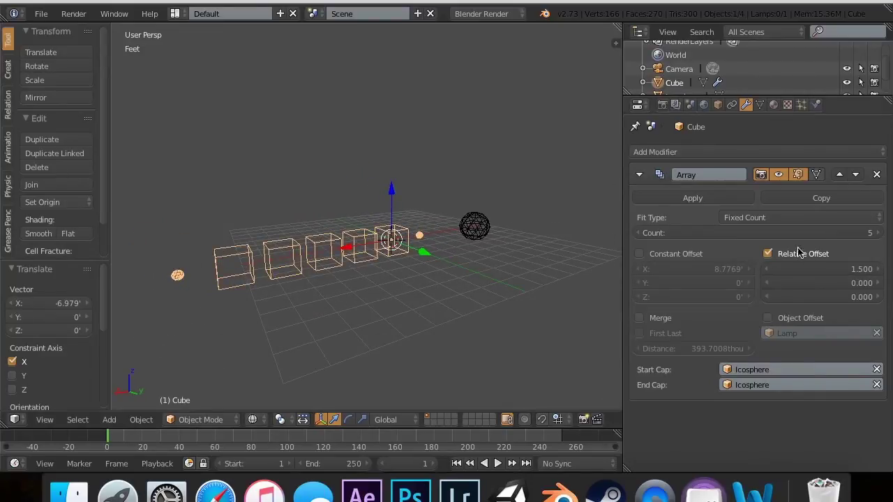
- Raise the array Count from 5 to 6, giving six cubes between the Icosphere caps
{"action": "left_click", "coordinate": [881, 233]}
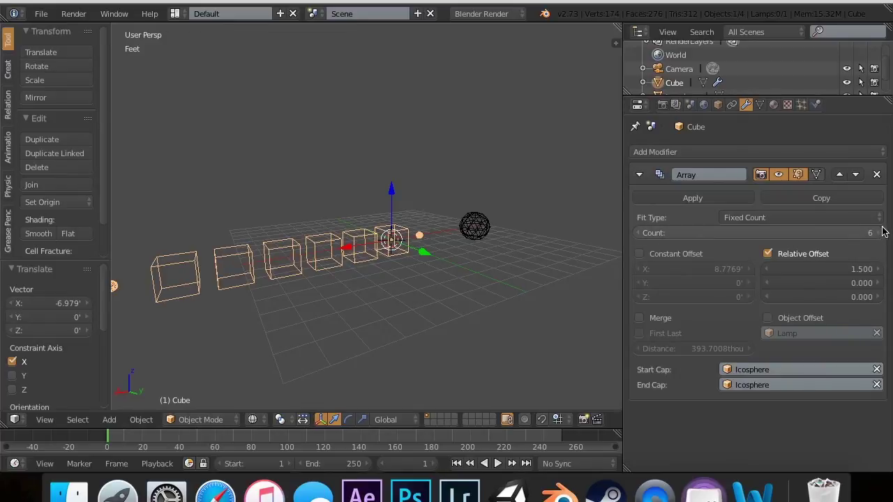
{"action": "scroll", "coordinate": [370, 284], "scroll_direction": "down", "scroll_amount": 2}
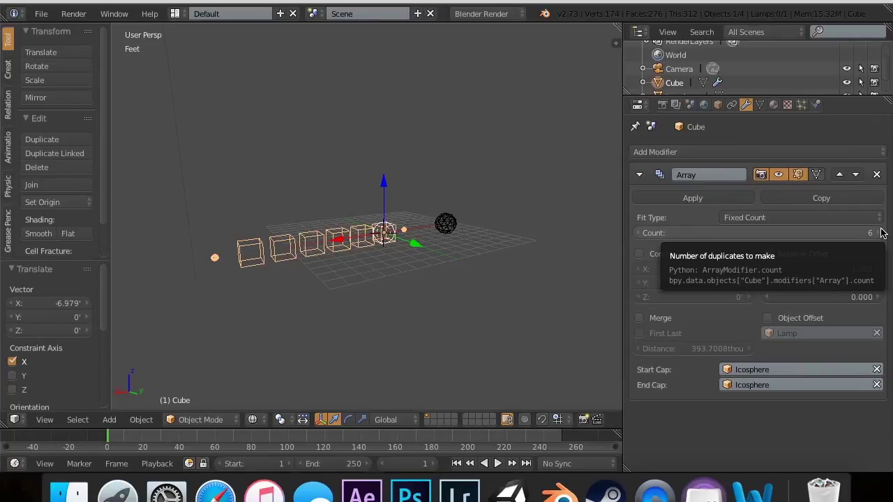
{"action": "left_click", "coordinate": [843, 152]}
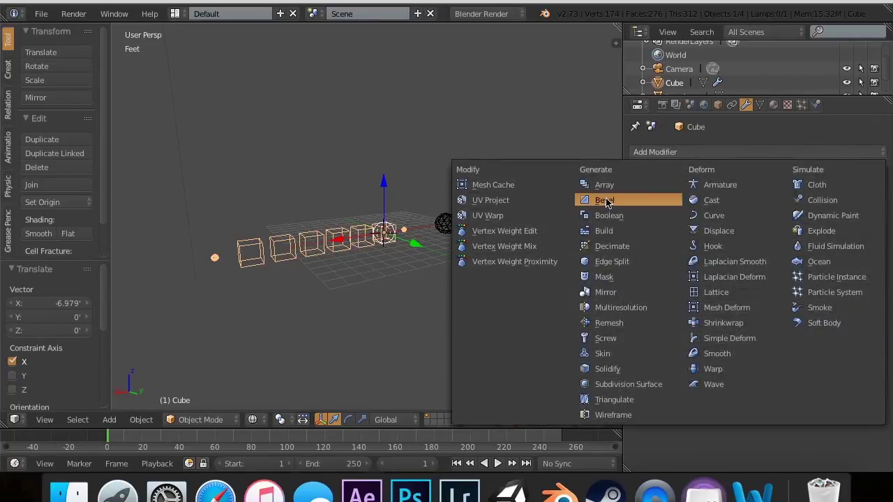